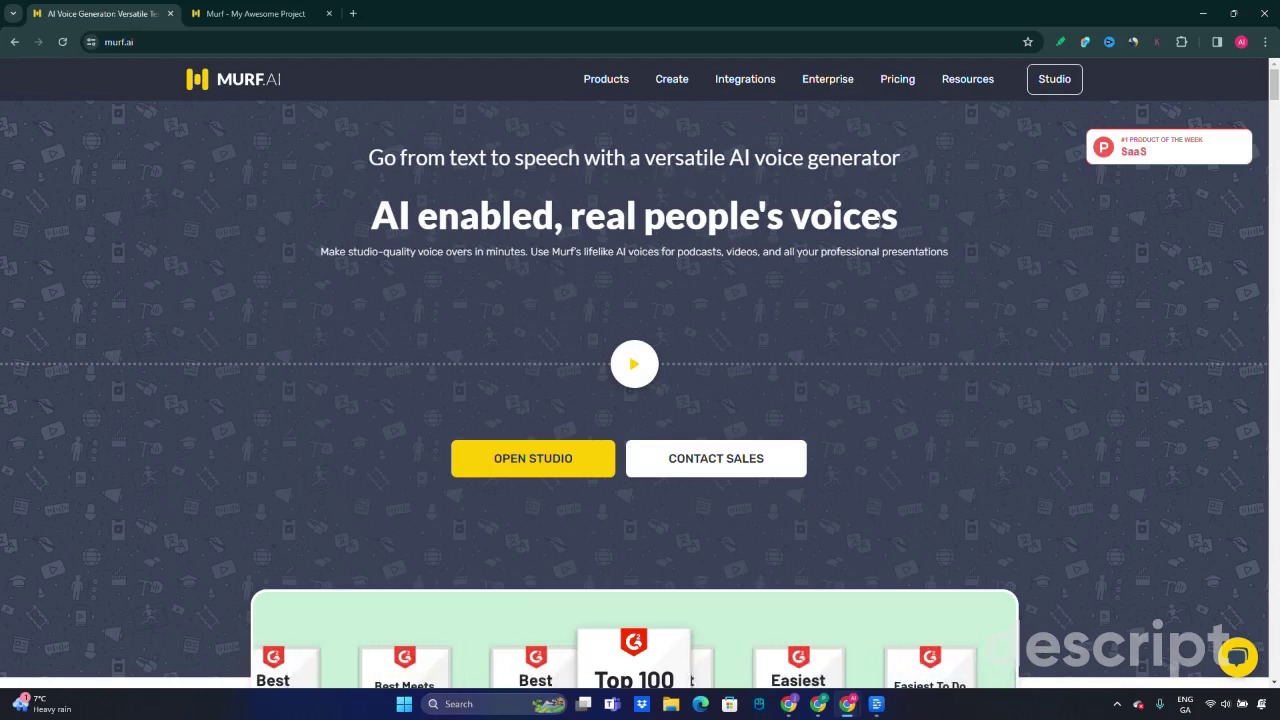
Step: Scroll the murf.ai homepage down to the Explore Voice overs grid of advertisement examples
{"action": "scroll", "coordinate": [595, 258], "scroll_direction": "down", "scroll_amount": 1}
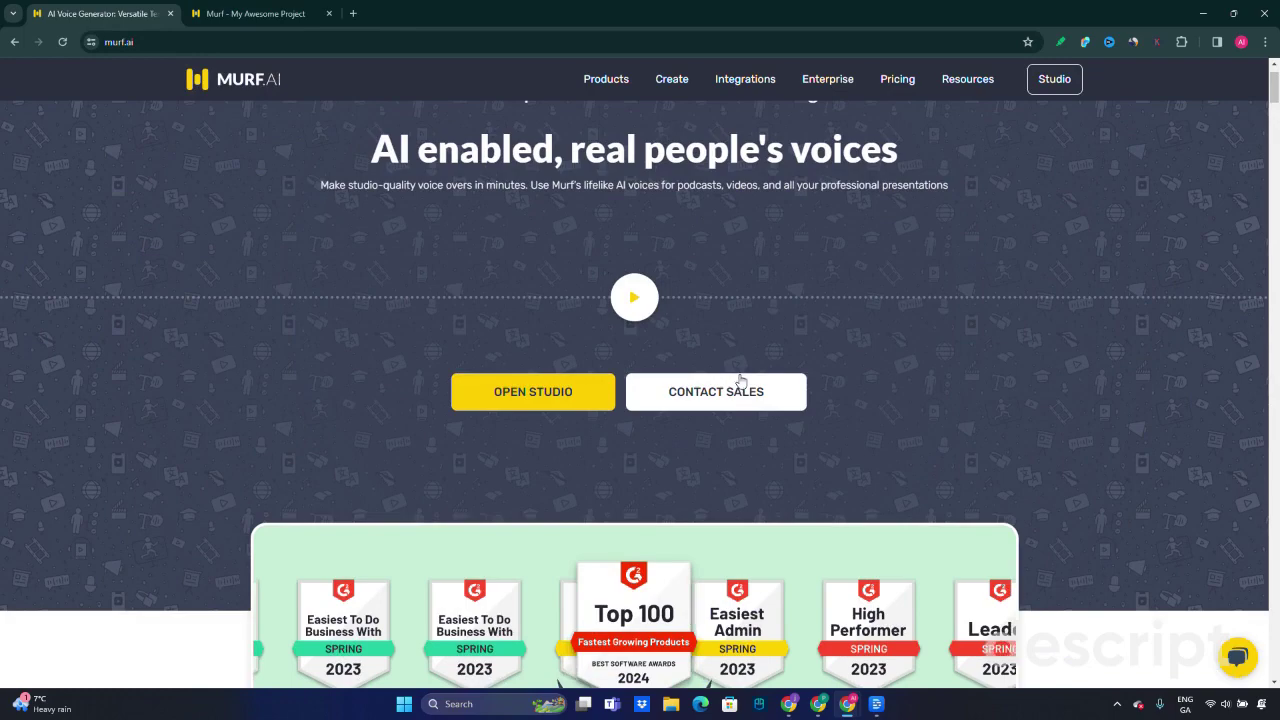
{"action": "scroll", "coordinate": [864, 262], "scroll_direction": "down", "scroll_amount": 1}
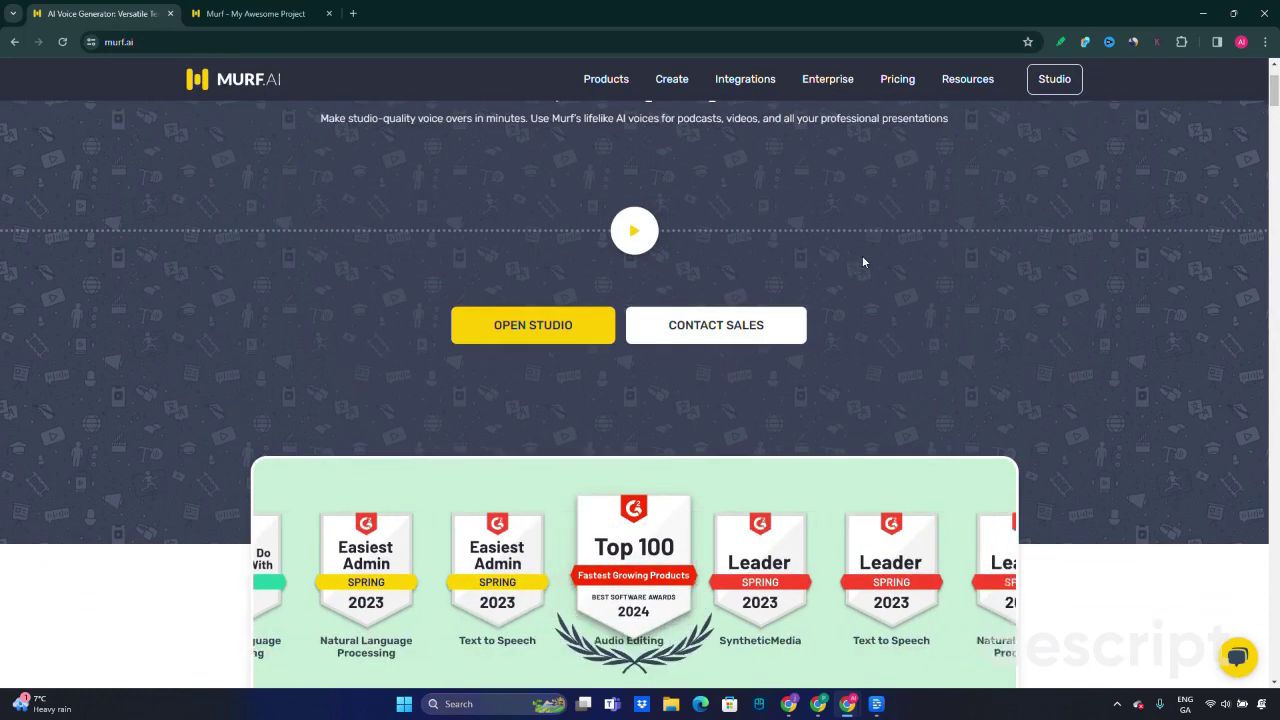
{"action": "scroll", "coordinate": [864, 262], "scroll_direction": "down", "scroll_amount": 1}
{"action": "scroll", "coordinate": [863, 262], "scroll_direction": "down", "scroll_amount": 3}
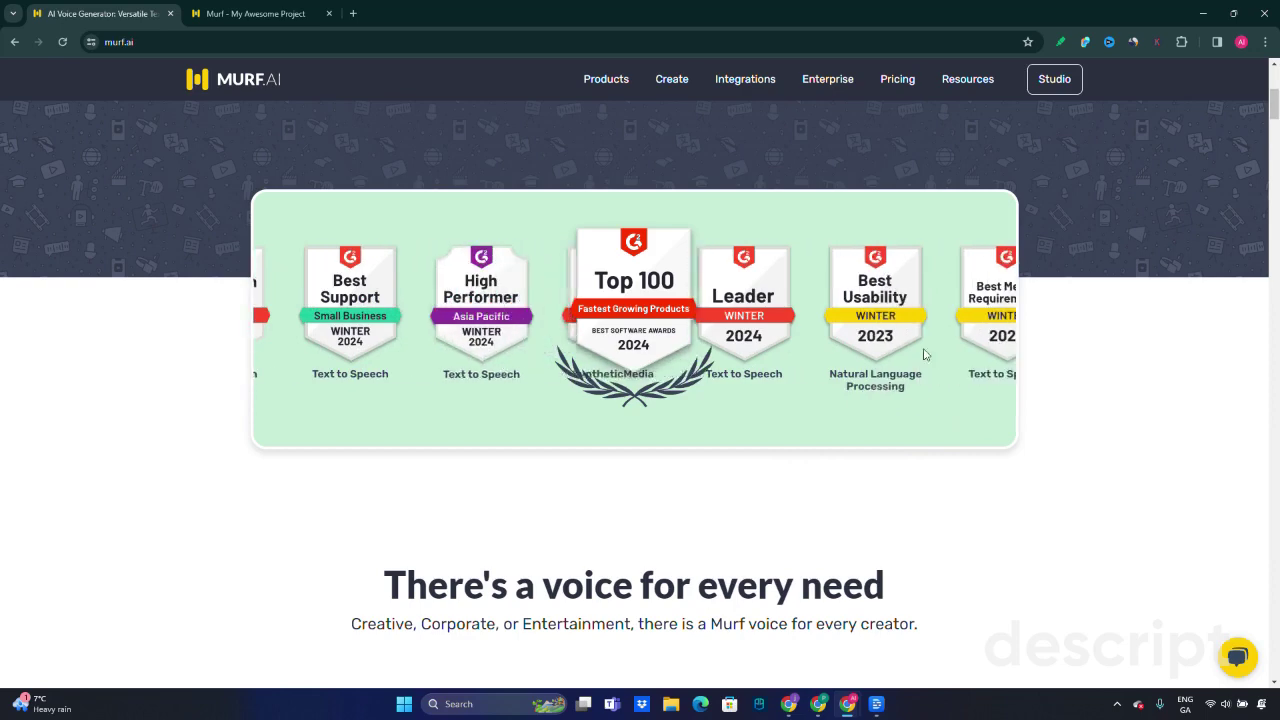
{"action": "scroll", "coordinate": [845, 410], "scroll_direction": "down", "scroll_amount": 3}
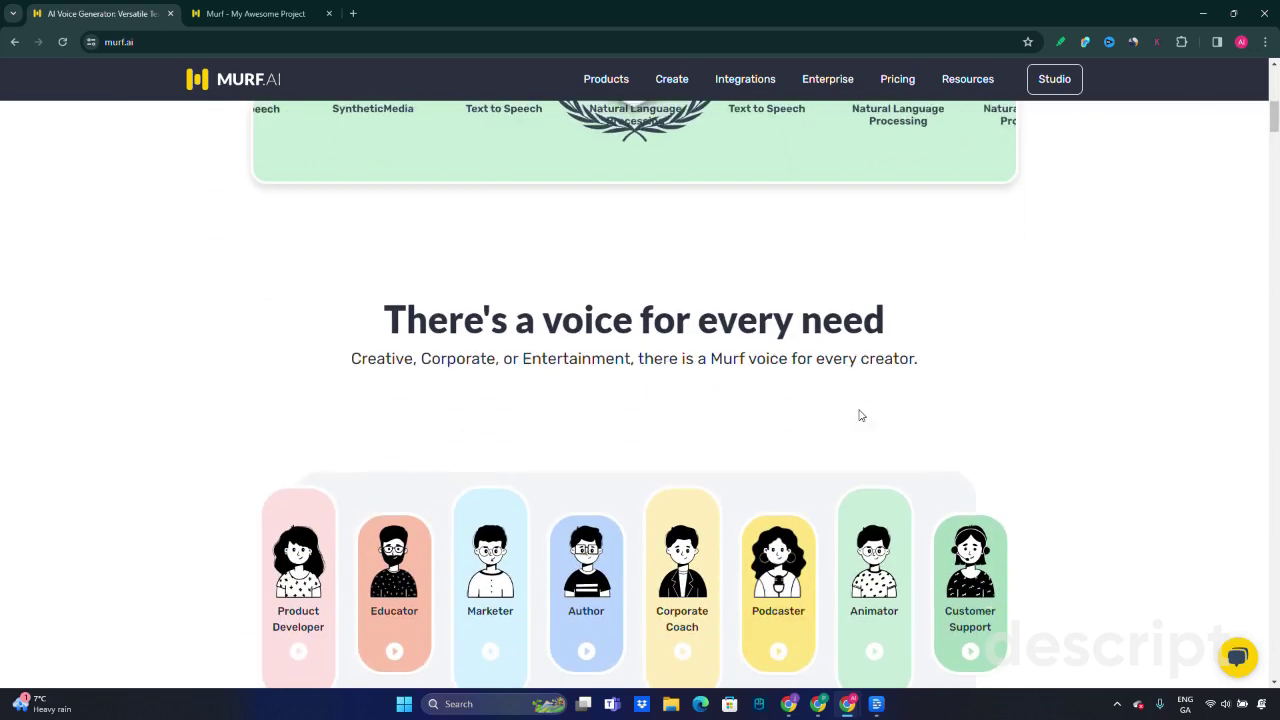
{"action": "scroll", "coordinate": [878, 412], "scroll_direction": "down", "scroll_amount": 6}
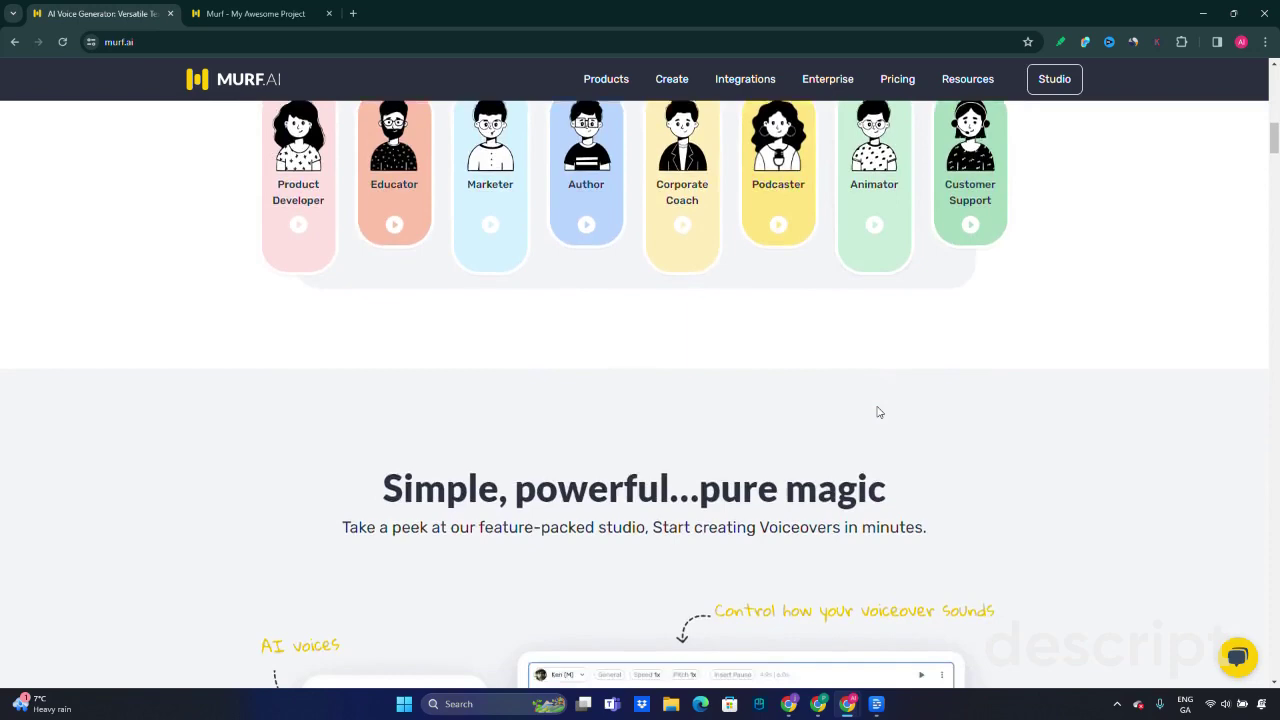
{"action": "scroll", "coordinate": [771, 366], "scroll_direction": "up", "scroll_amount": 3}
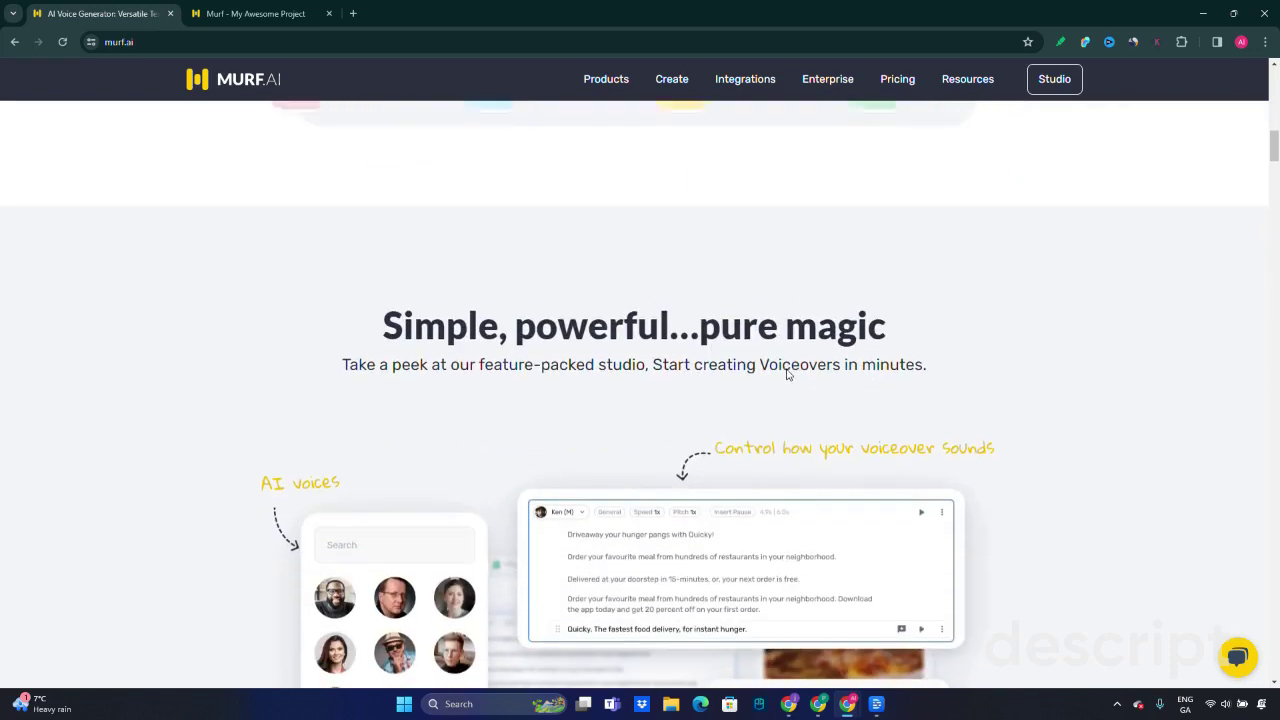
{"action": "scroll", "coordinate": [763, 391], "scroll_direction": "down", "scroll_amount": 3}
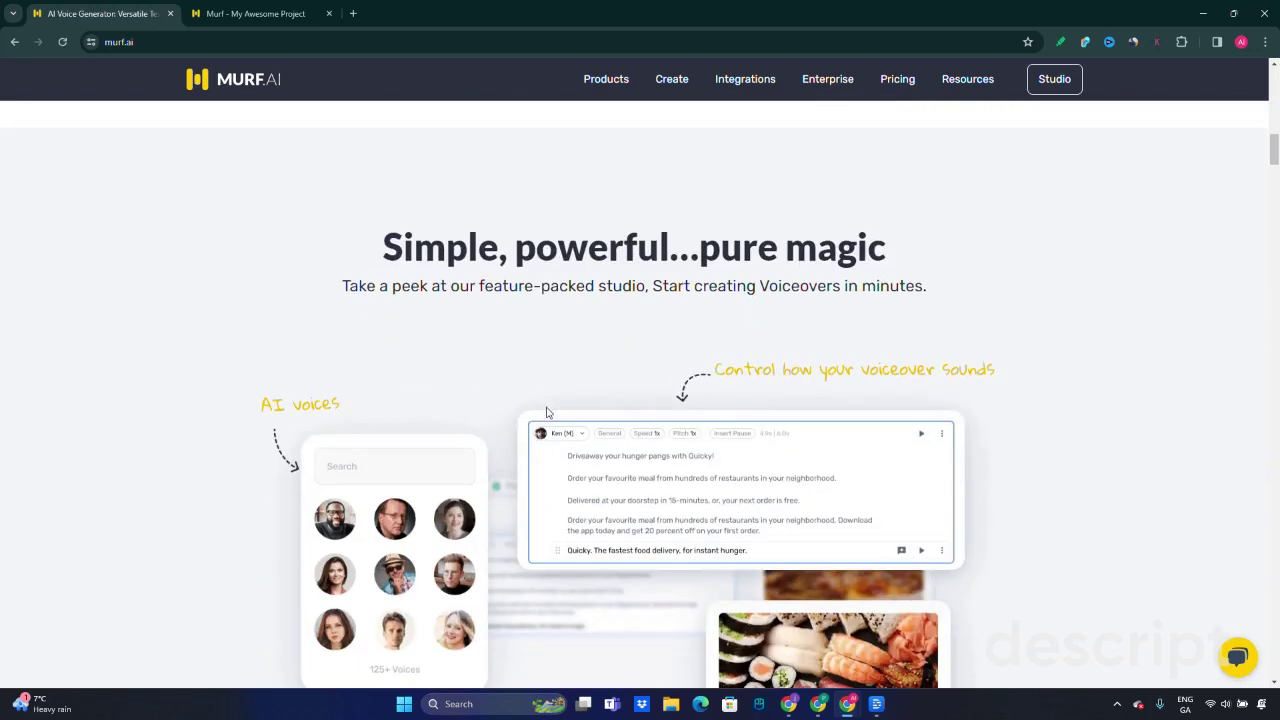
{"action": "scroll", "coordinate": [406, 314], "scroll_direction": "down", "scroll_amount": 10}
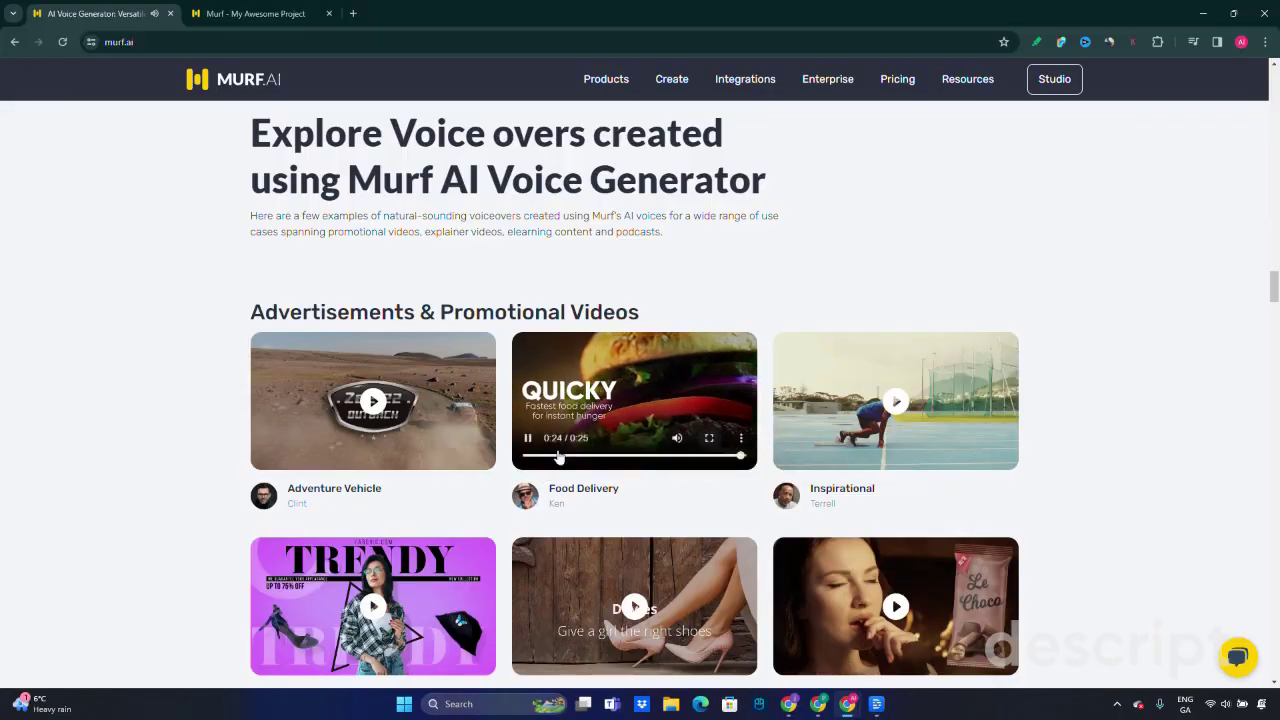
Step: Browse the homepage voice-over examples, then switch to the 'Murf - My Awesome Project' studio tab
{"action": "key", "text": "ctrl+Tab"}
{"action": "left_click", "coordinate": [130, 19]}
{"action": "scroll", "coordinate": [588, 350], "scroll_direction": "down", "scroll_amount": 12}
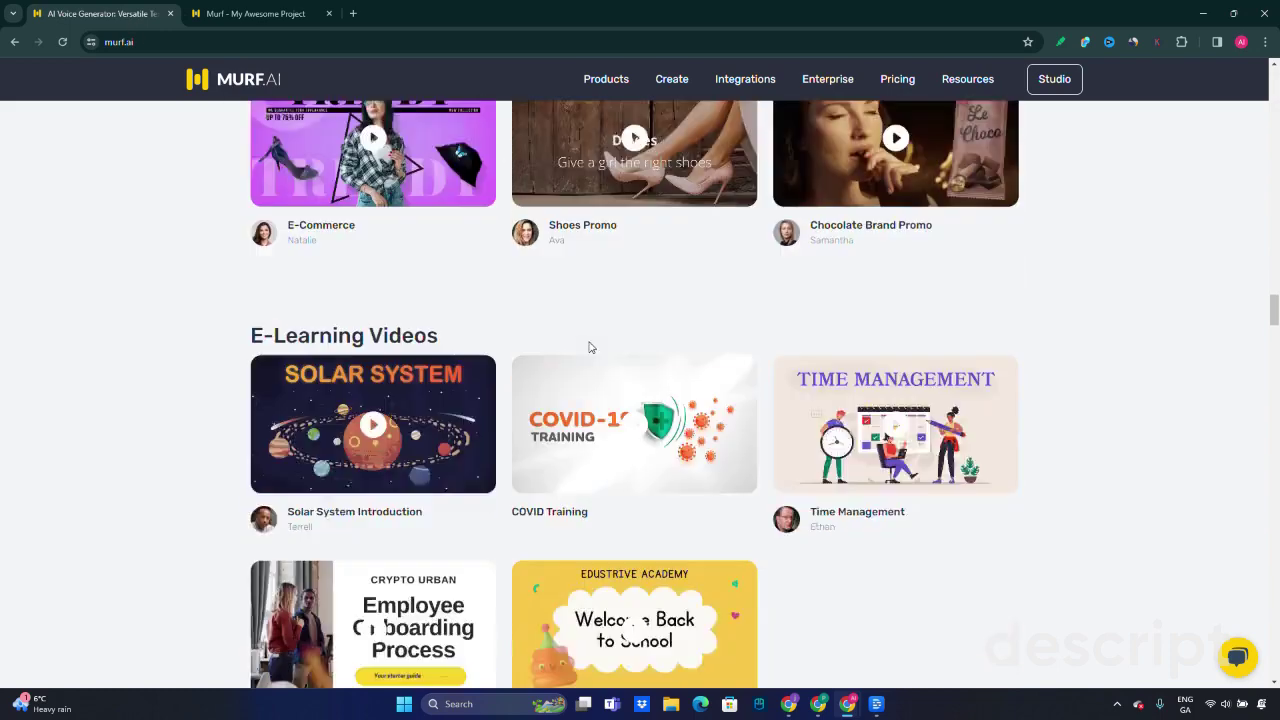
{"action": "scroll", "coordinate": [590, 356], "scroll_direction": "down", "scroll_amount": 3}
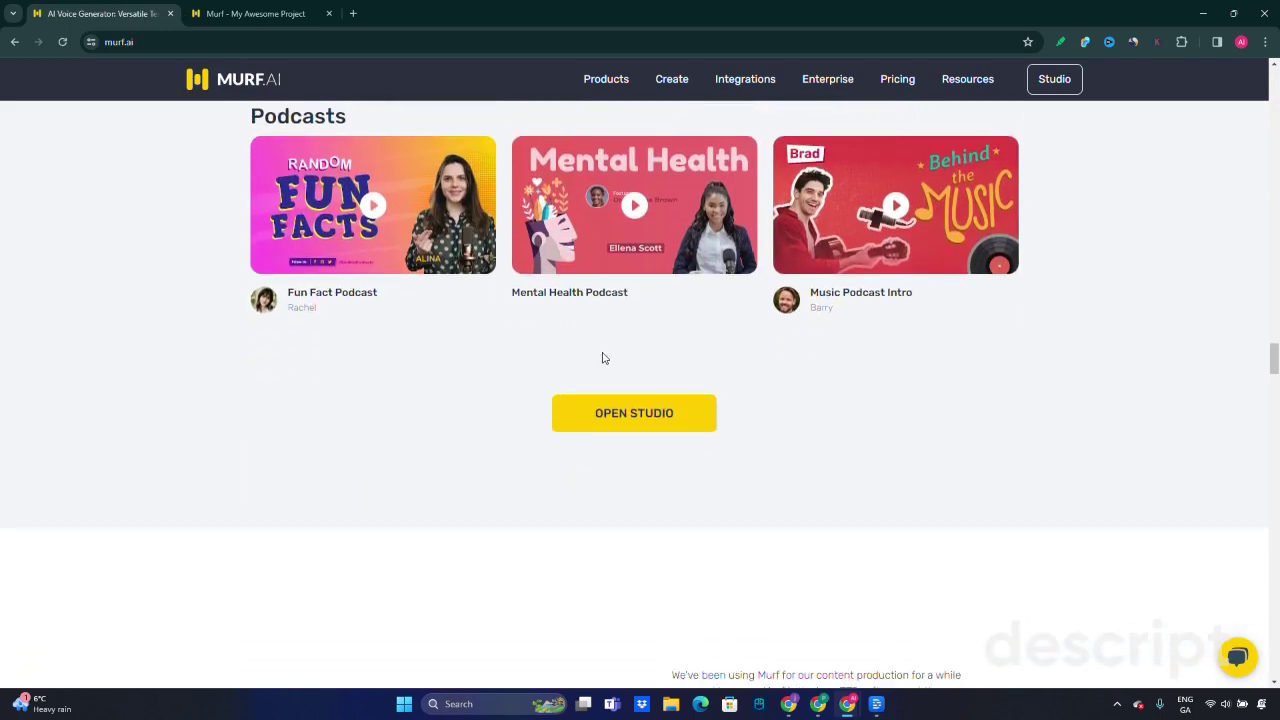
{"action": "scroll", "coordinate": [600, 357], "scroll_direction": "up", "scroll_amount": 4}
{"action": "scroll", "coordinate": [700, 446], "scroll_direction": "down", "scroll_amount": 4}
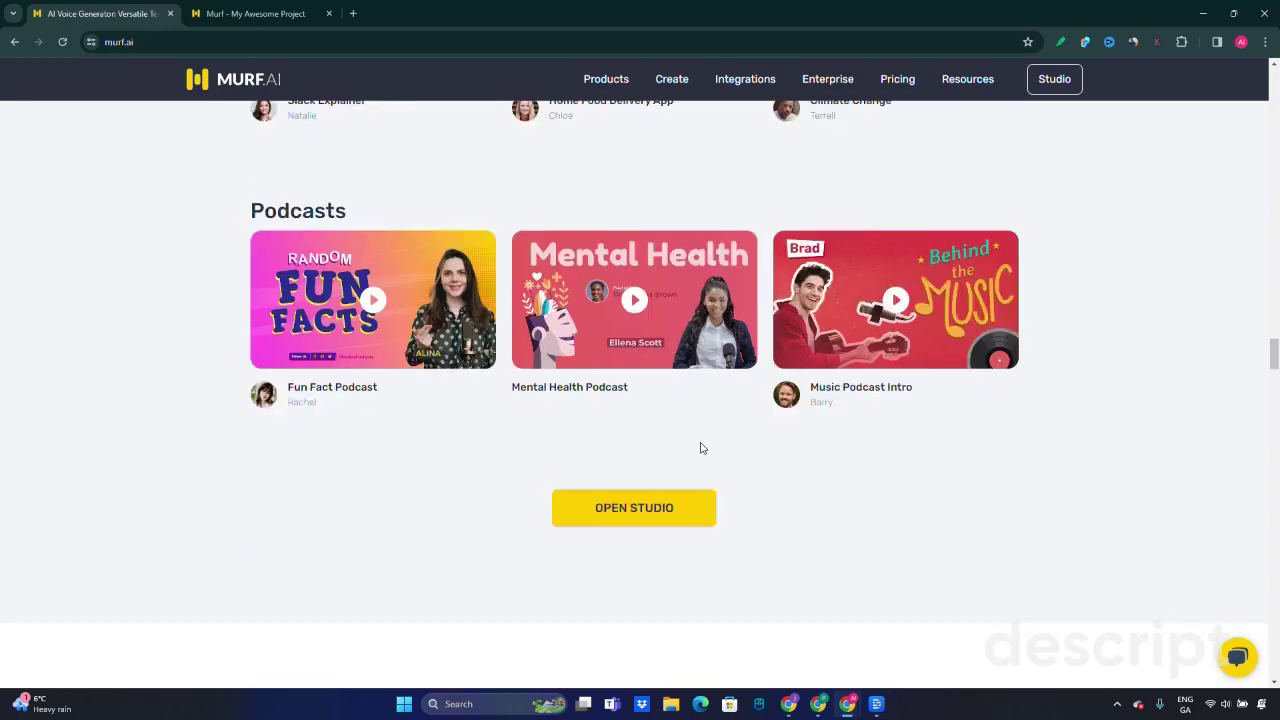
{"action": "scroll", "coordinate": [712, 395], "scroll_direction": "down", "scroll_amount": 5}
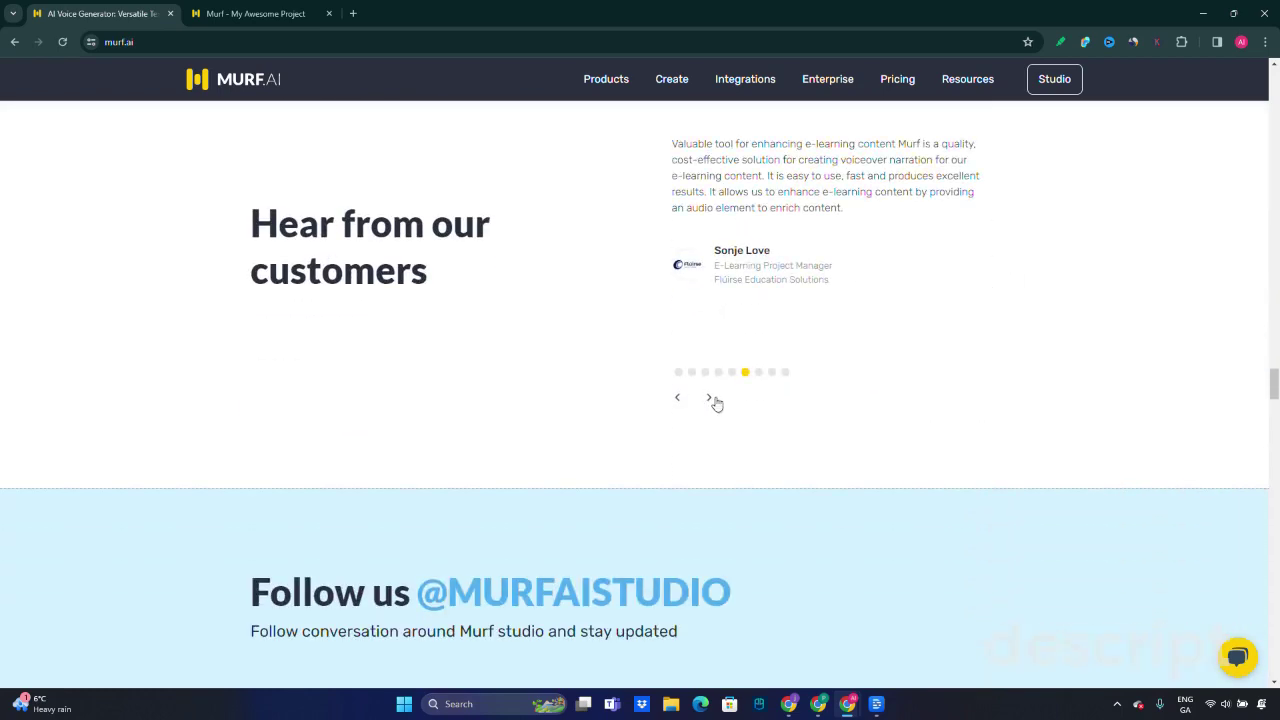
{"action": "left_click", "coordinate": [243, 14]}
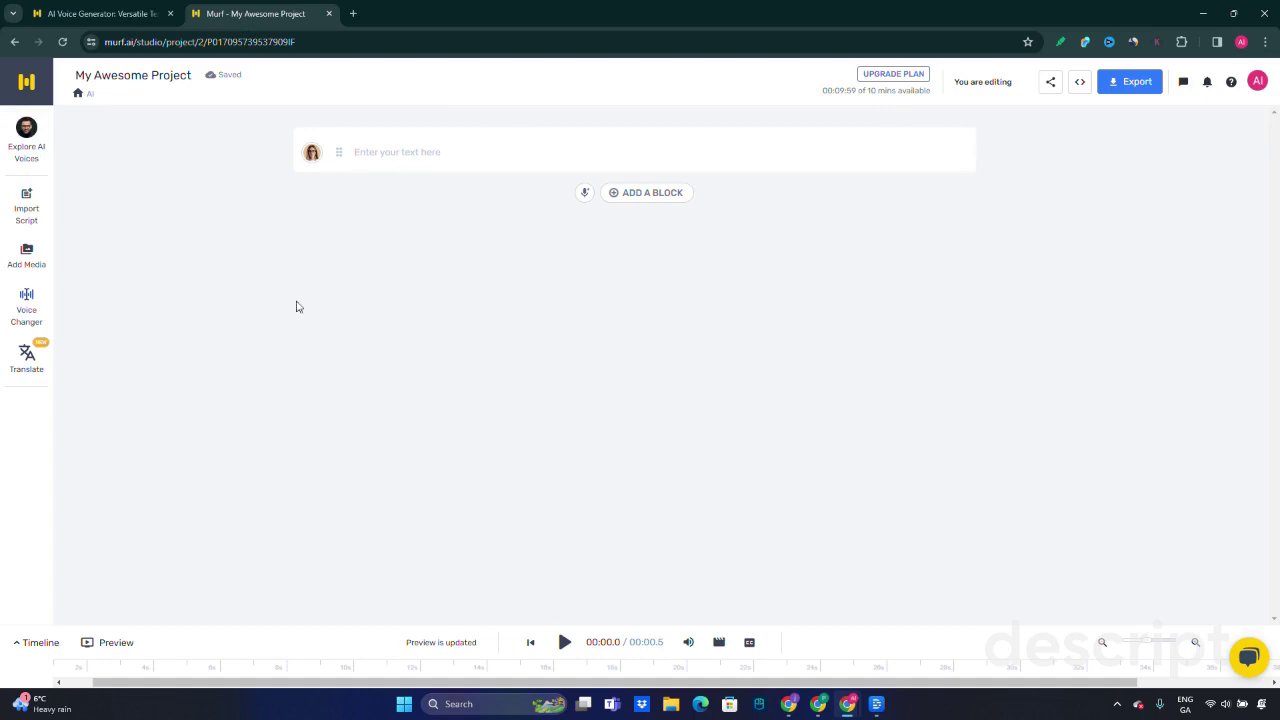
Step: Paste the AI-in-marketing paragraph into the empty block, then add a second block with the AI writing assistants paragraph
{"action": "left_click", "coordinate": [905, 152]}
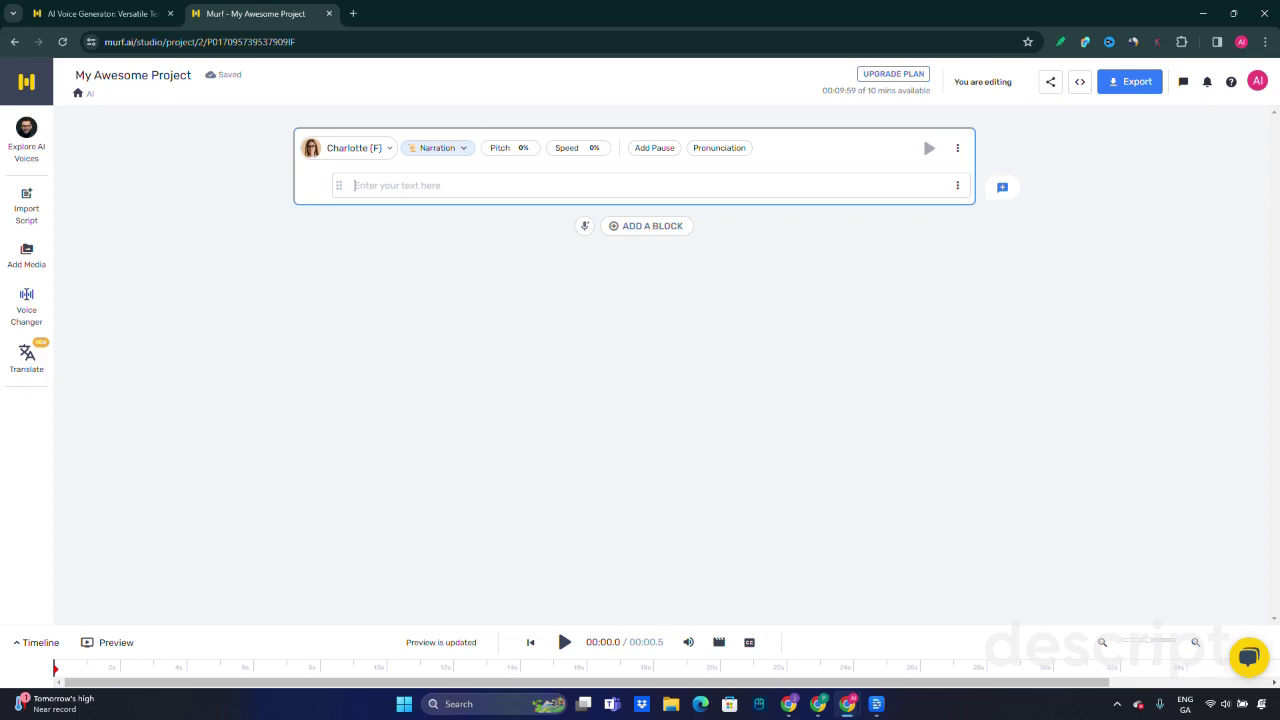
{"action": "type", "text": "The impact of AI on marketing has been transformative. AI enables predictive analytics, allowing marketers to forecast consumer preferences and market trends accurately. AI-powered chatbots and virtual assistants enhance customer experience and reduce operational costs."}
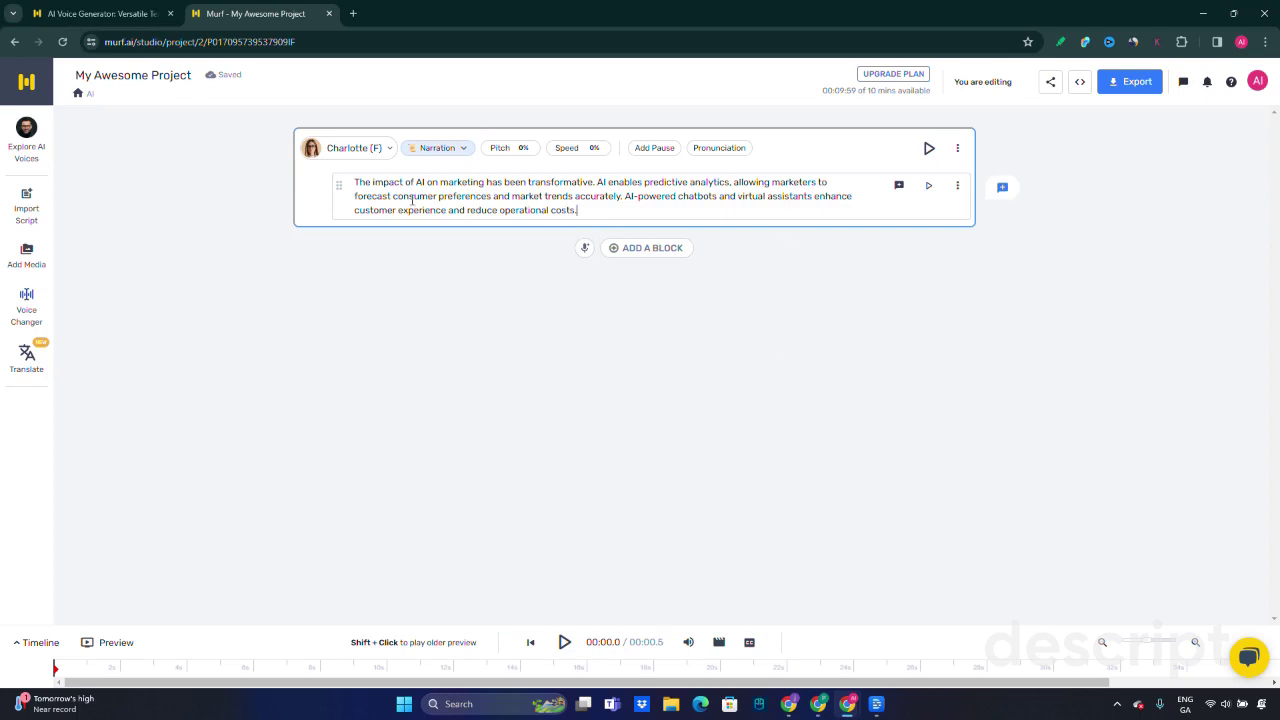
{"action": "left_click", "coordinate": [646, 252]}
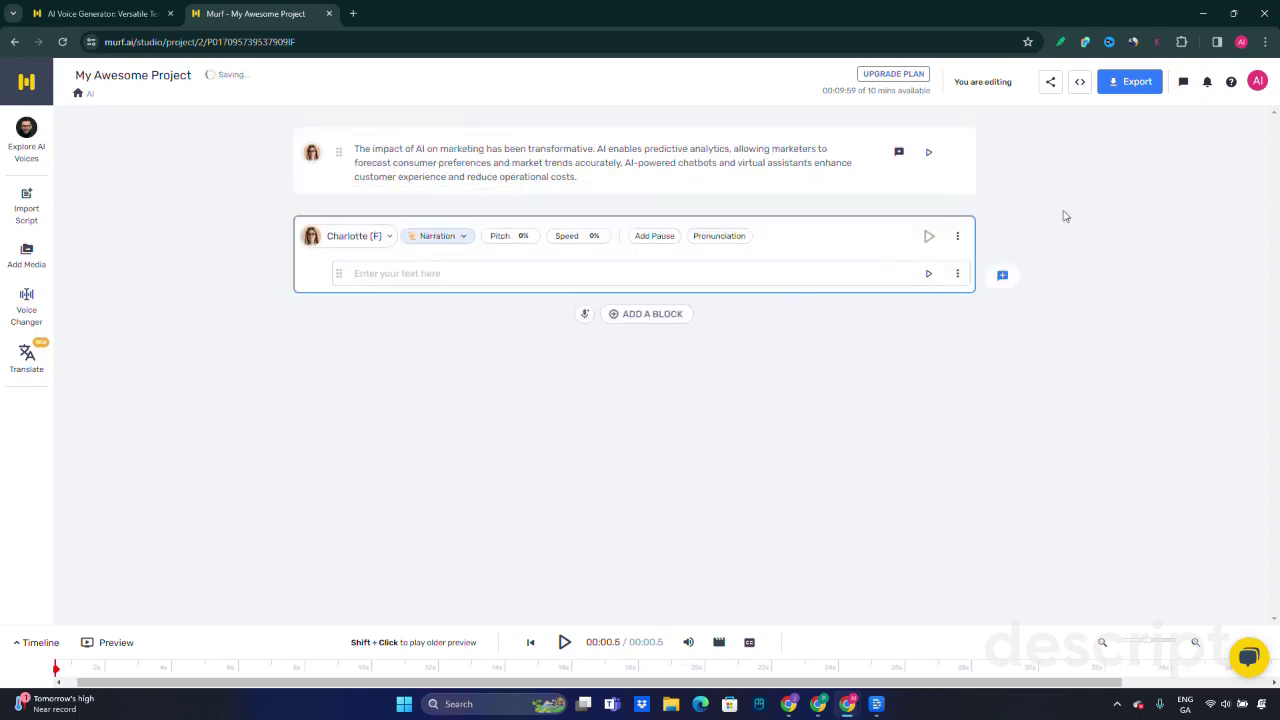
{"action": "type", "text": "AI writing assistants generate high-quality, targeted content, while natural language processing optimizes content for better engagement. AI-driven advertising platforms deliver personalized ads based on user data, increasing click-through rates and conversions."}
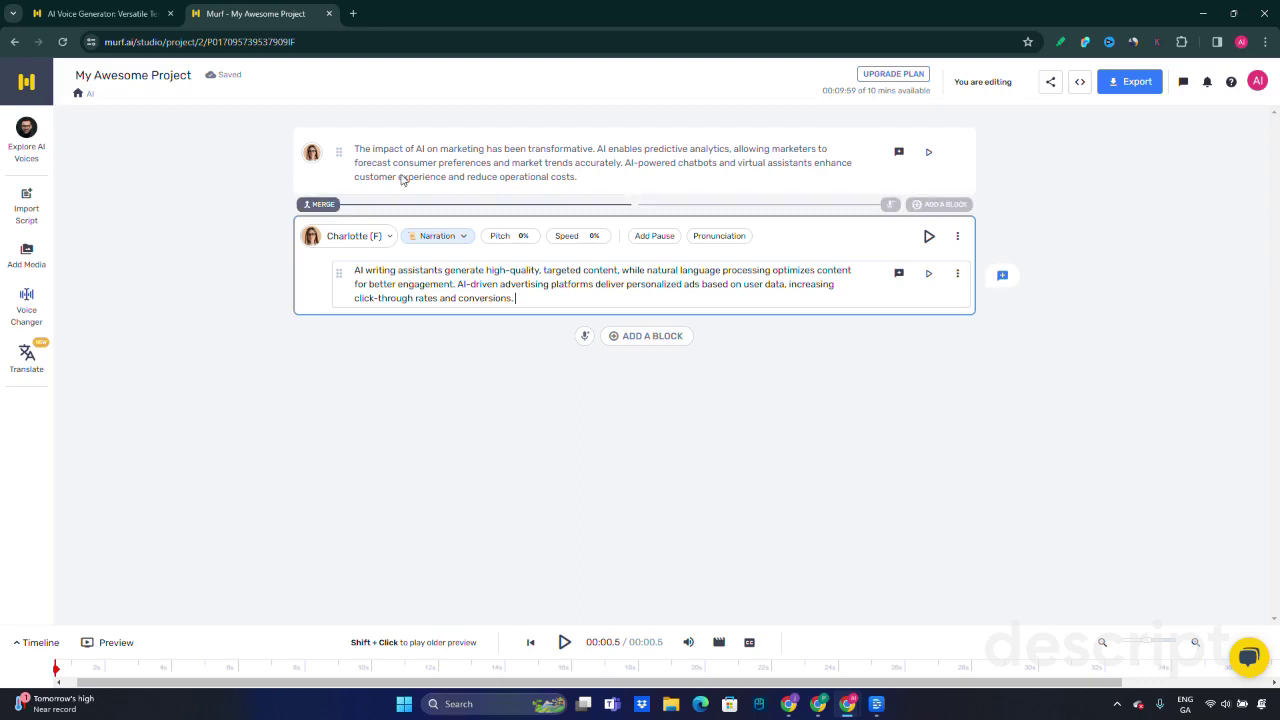
Step: Raise the first block's narration speed slightly with the Speed slider
{"action": "left_click", "coordinate": [577, 150]}
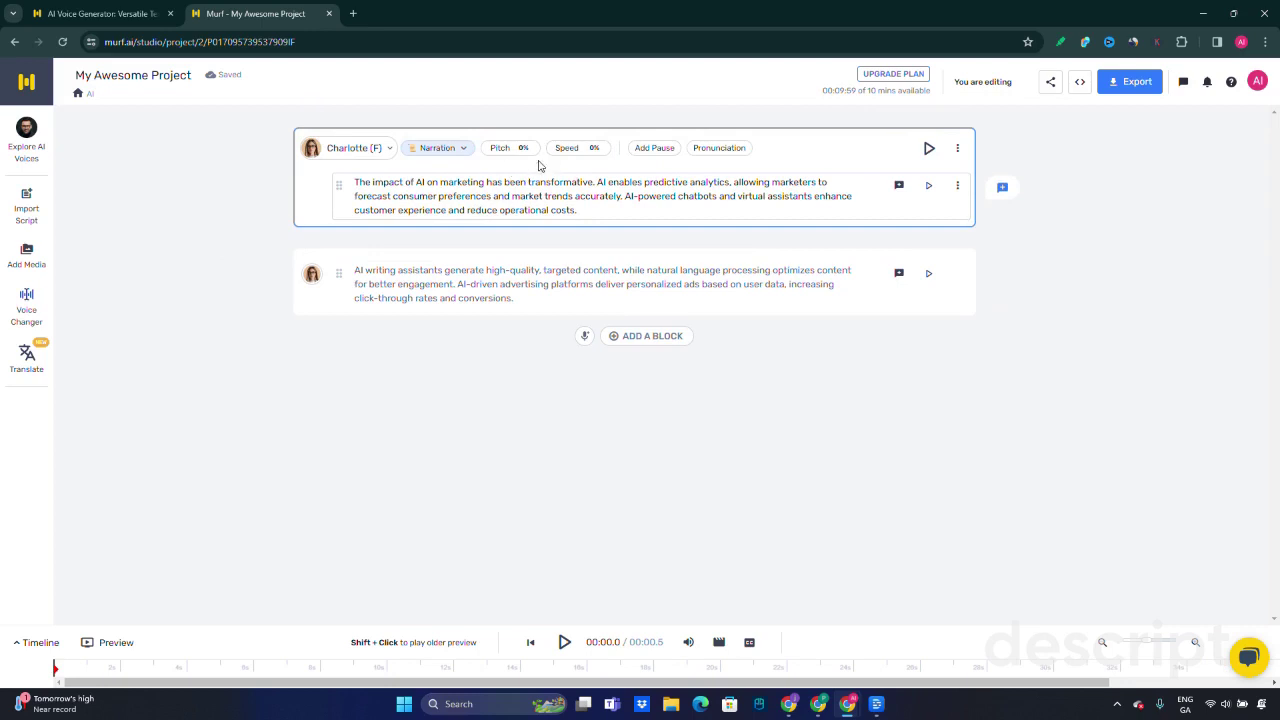
{"action": "left_click", "coordinate": [589, 152]}
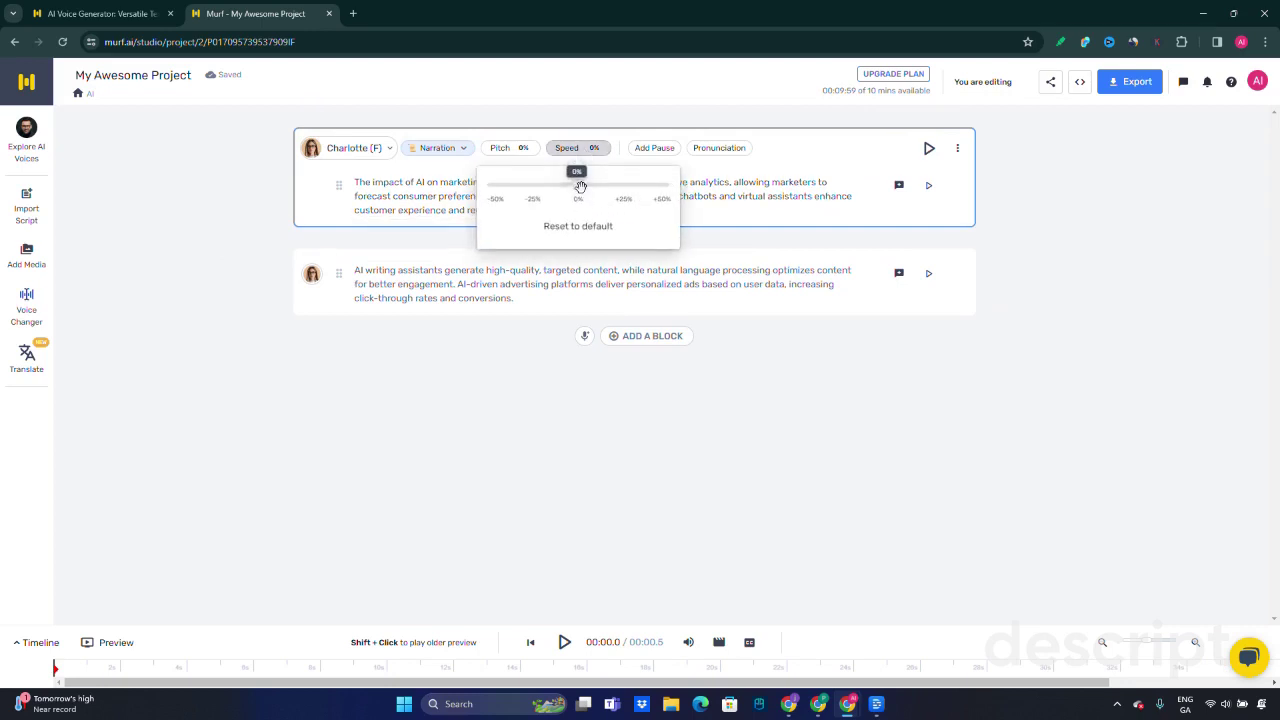
{"action": "left_click_drag", "start_coordinate": [580, 187], "coordinate": [609, 187]}
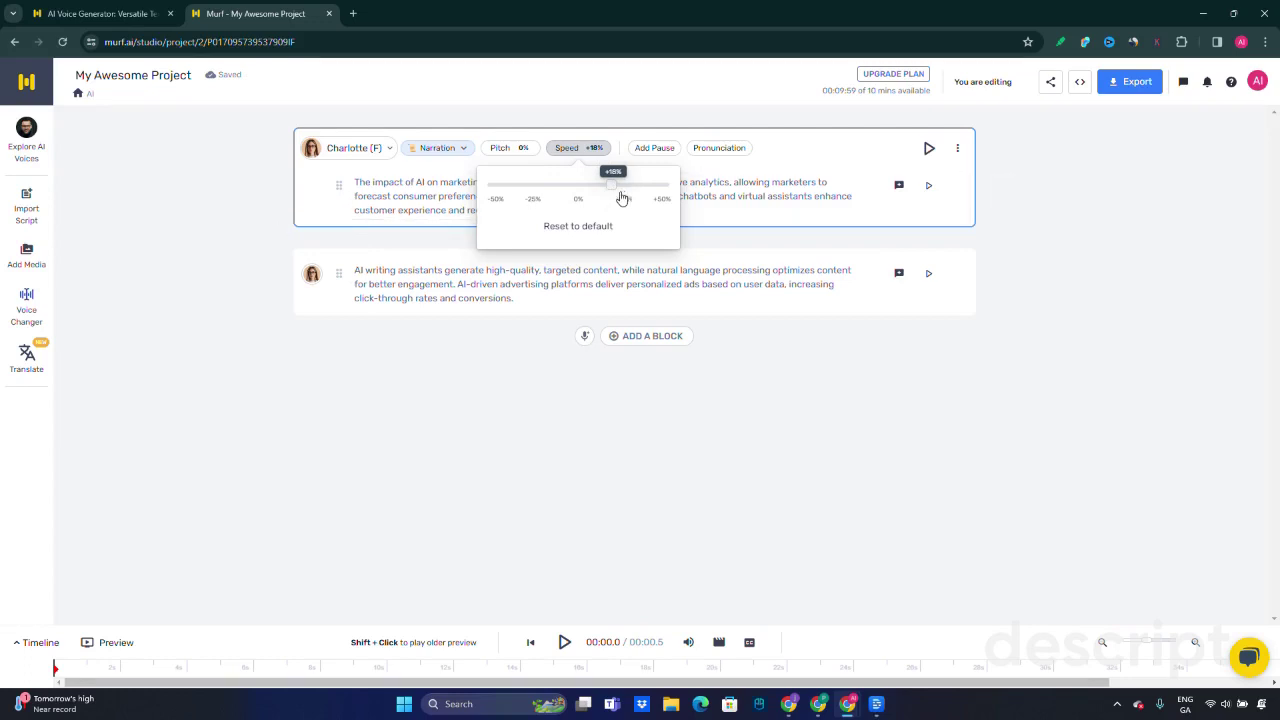
Step: Review the block's style, pause and pronunciation options, reset pitch to default, and open the voice catalogue
{"action": "left_click", "coordinate": [455, 149]}
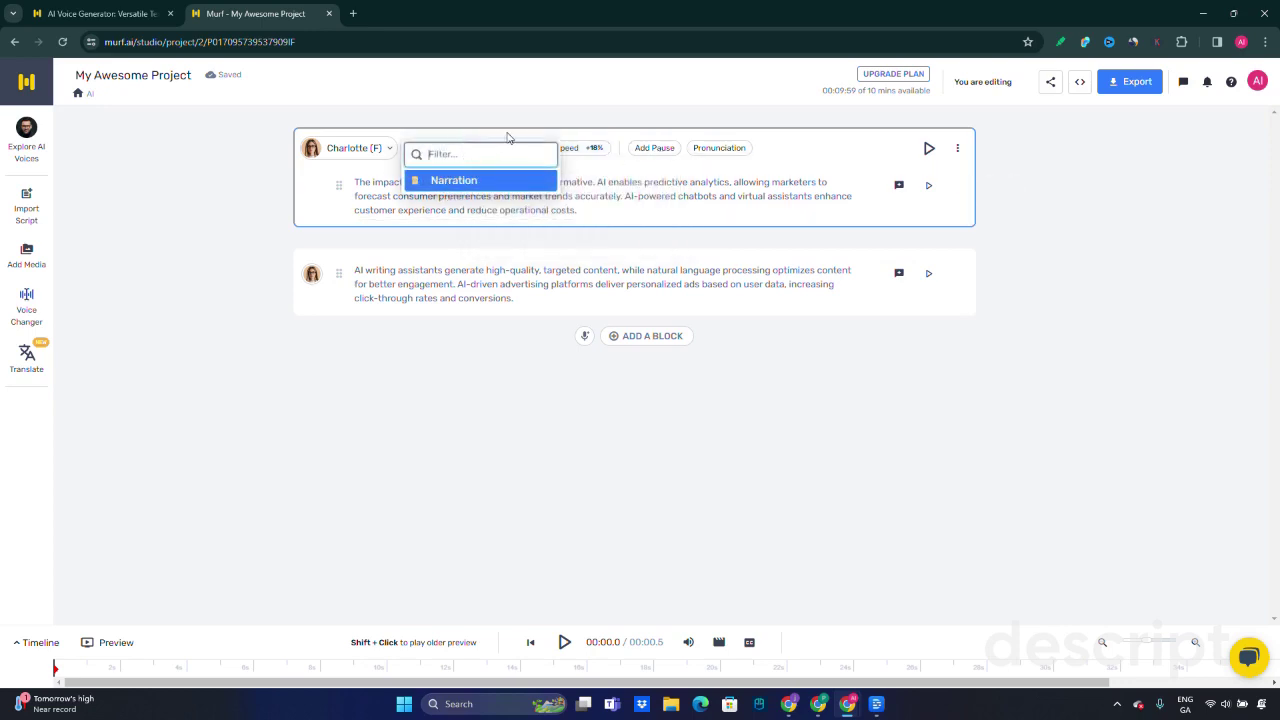
{"action": "left_click", "coordinate": [507, 137]}
{"action": "left_click", "coordinate": [656, 149]}
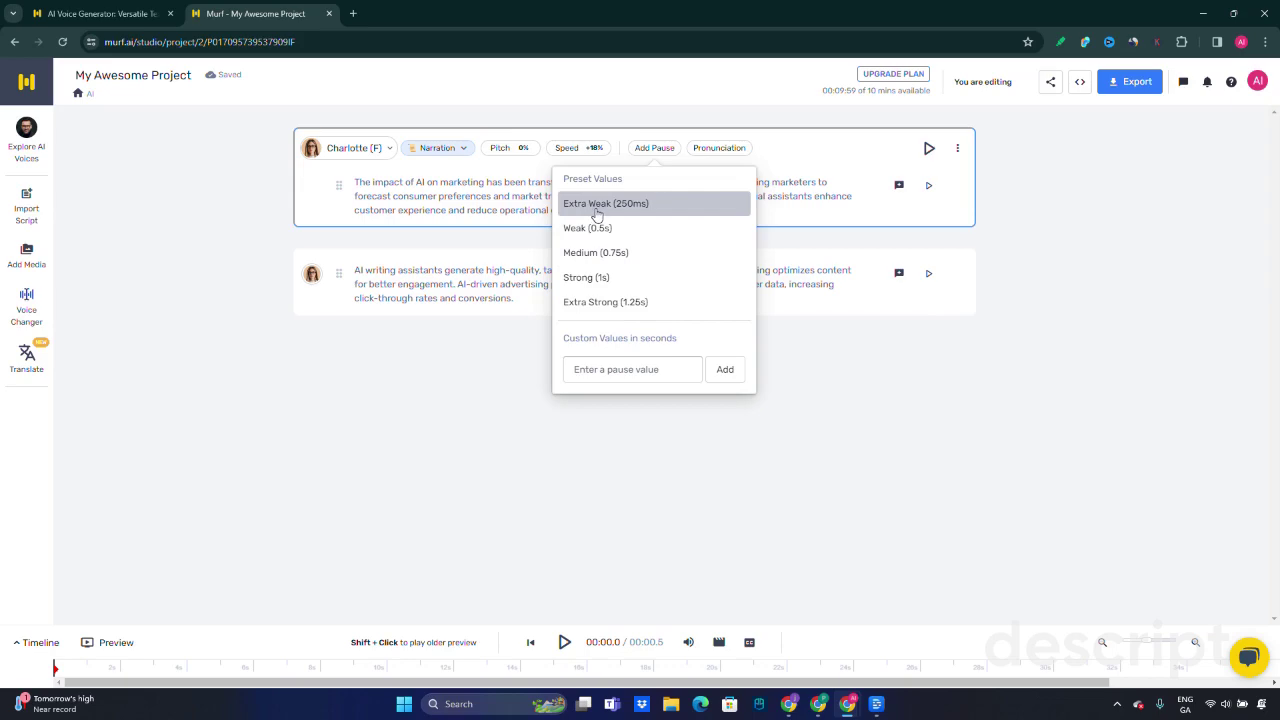
{"action": "left_click", "coordinate": [719, 147]}
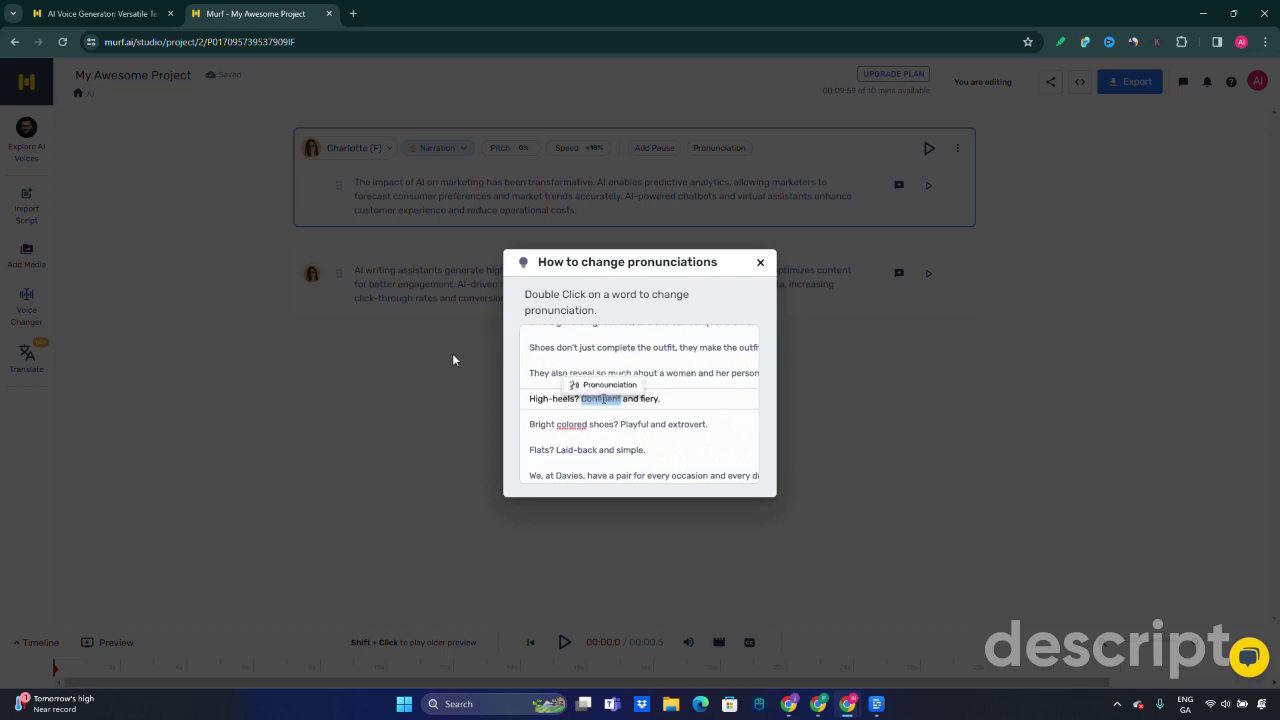
{"action": "left_click", "coordinate": [760, 158]}
{"action": "left_click", "coordinate": [503, 147]}
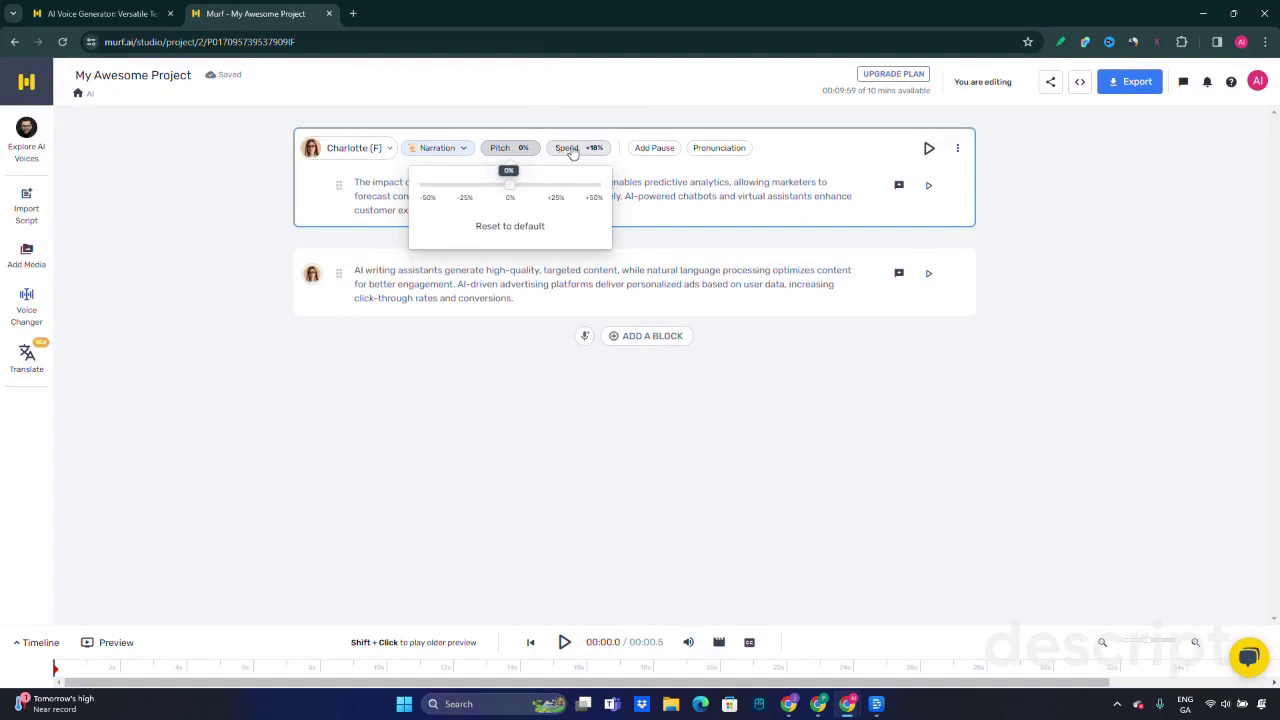
{"action": "left_click", "coordinate": [531, 226]}
{"action": "left_click", "coordinate": [382, 158]}
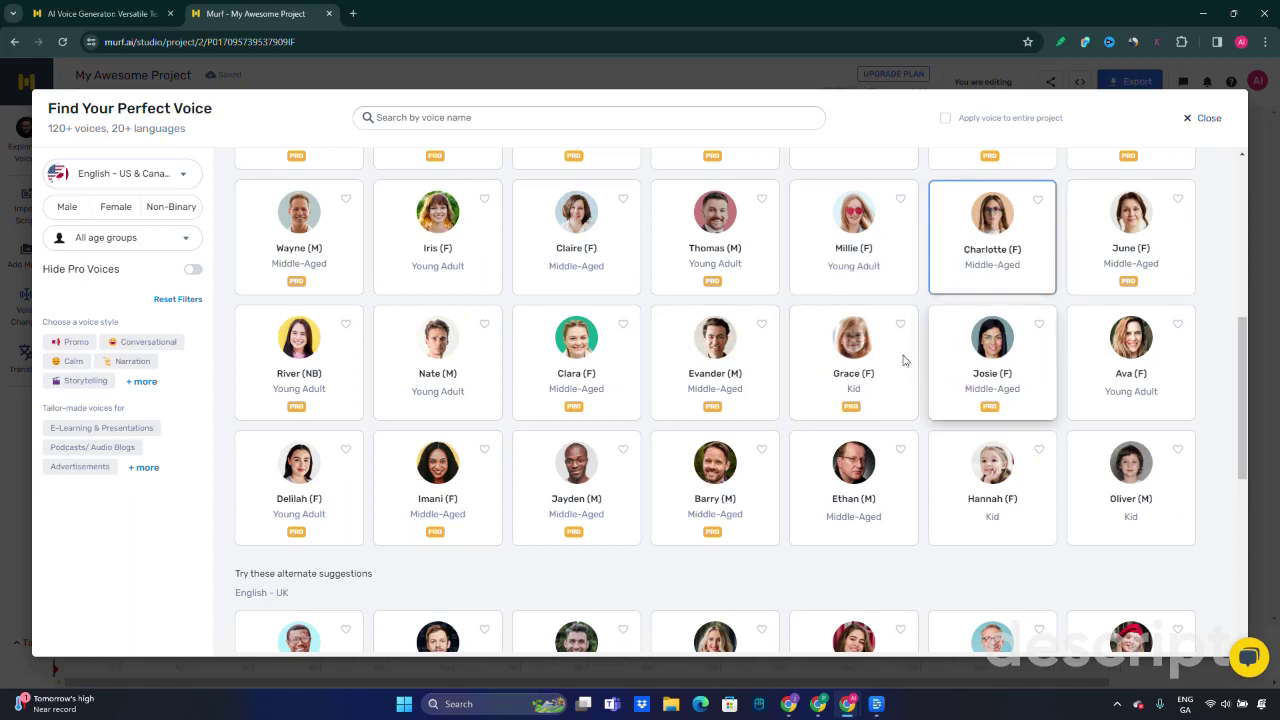
Step: Preview Evander's, Wayne's and River's voice samples in the English (US & Canada) library
{"action": "left_click", "coordinate": [716, 344]}
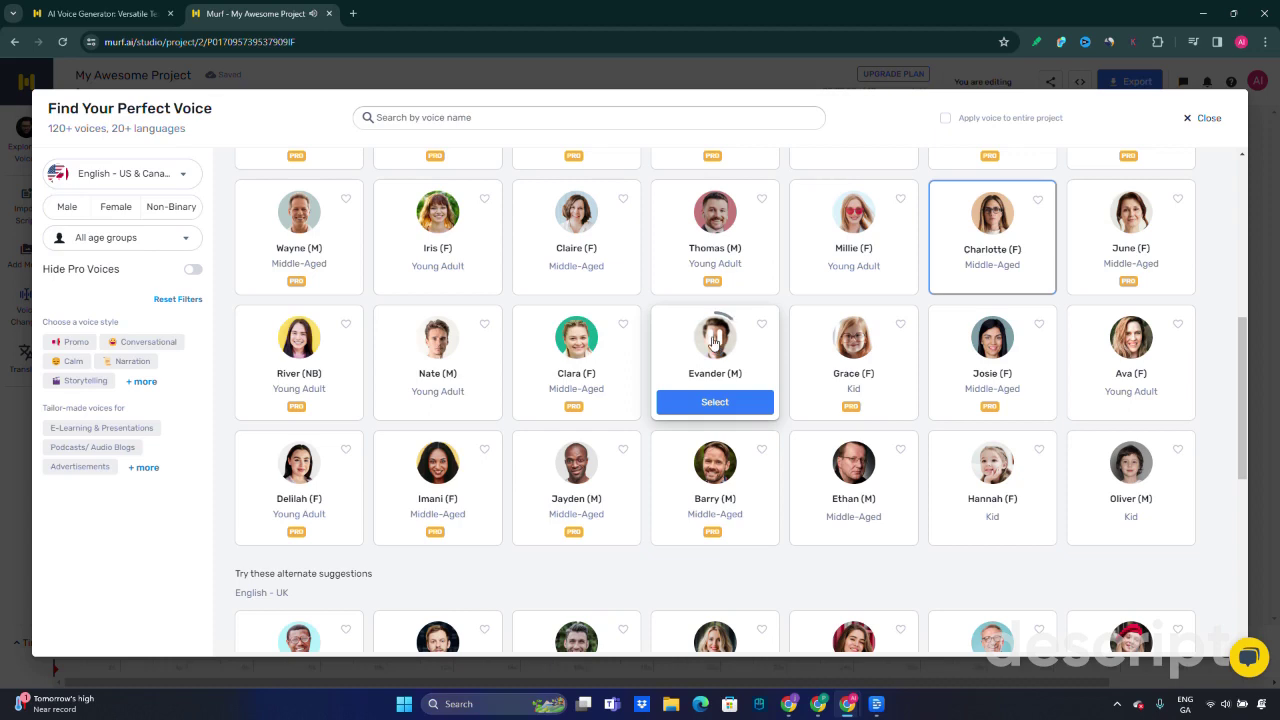
{"action": "left_click", "coordinate": [300, 214]}
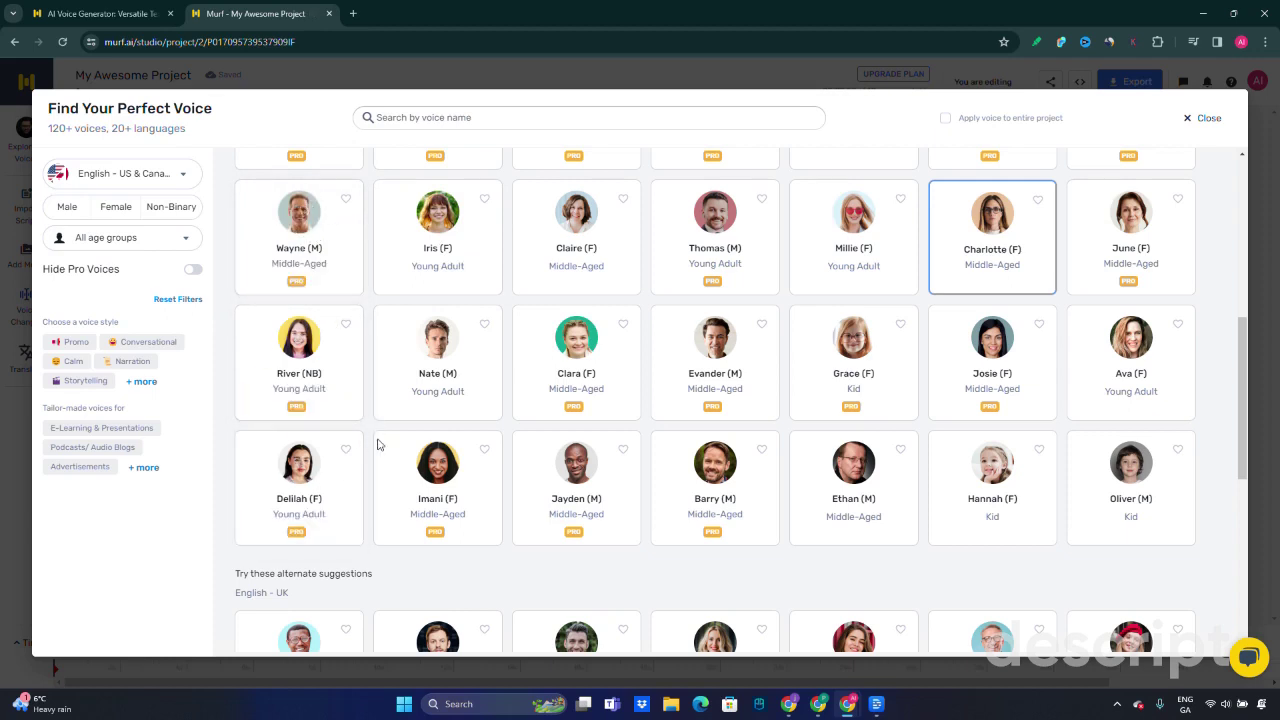
{"action": "left_click", "coordinate": [303, 344]}
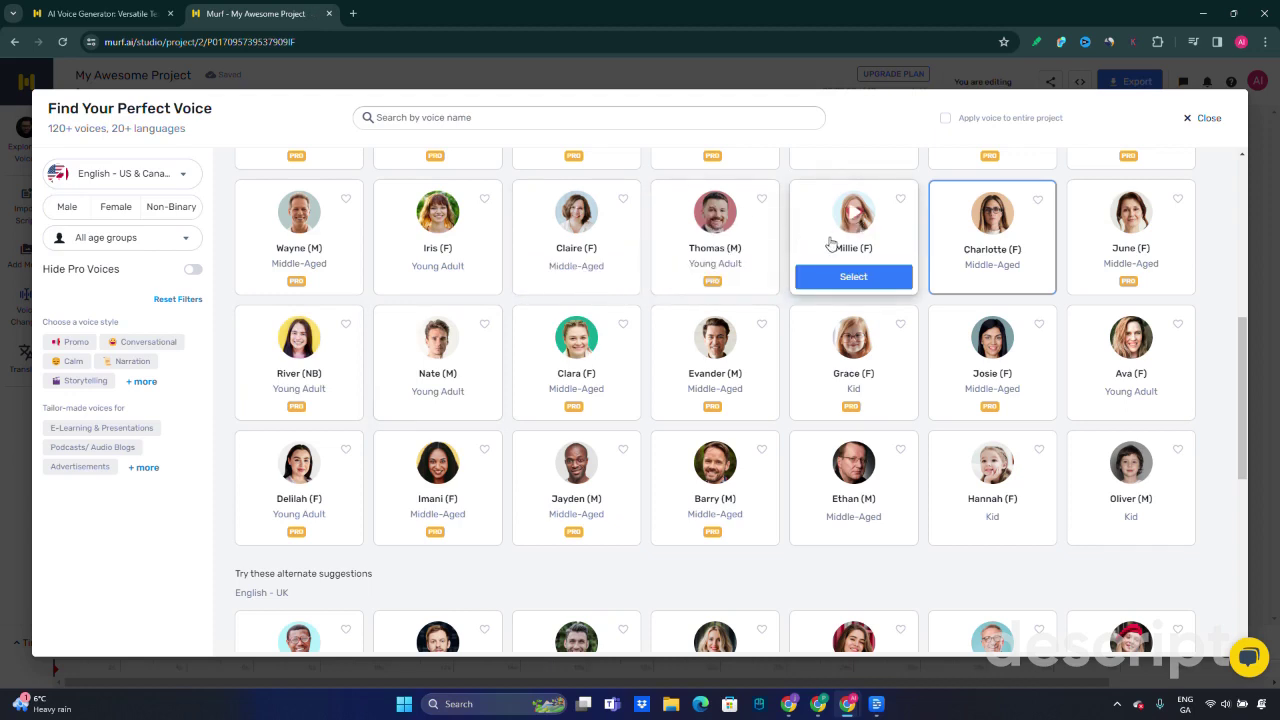
{"action": "scroll", "coordinate": [834, 250], "scroll_direction": "up", "scroll_amount": 1}
{"action": "scroll", "coordinate": [566, 409], "scroll_direction": "up", "scroll_amount": 1}
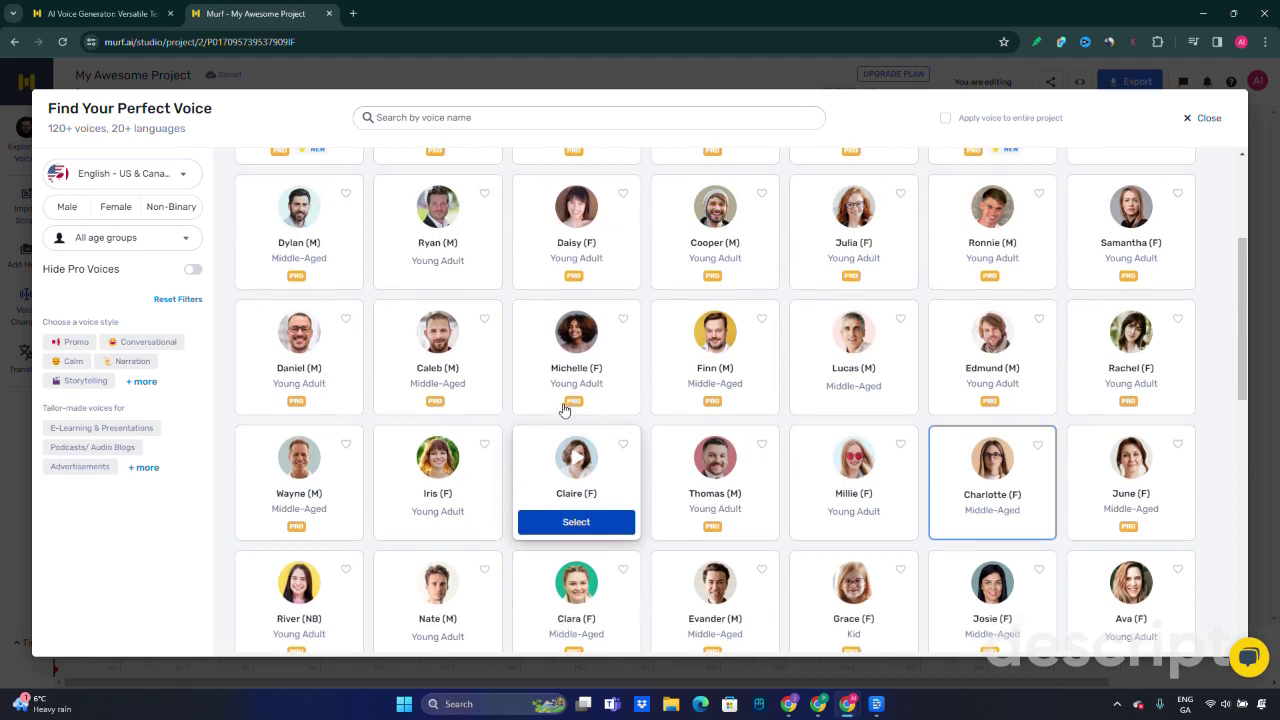
Step: Preview Daisy's and Natalie's samples and select Natalie (F) for the first block
{"action": "left_click", "coordinate": [580, 232]}
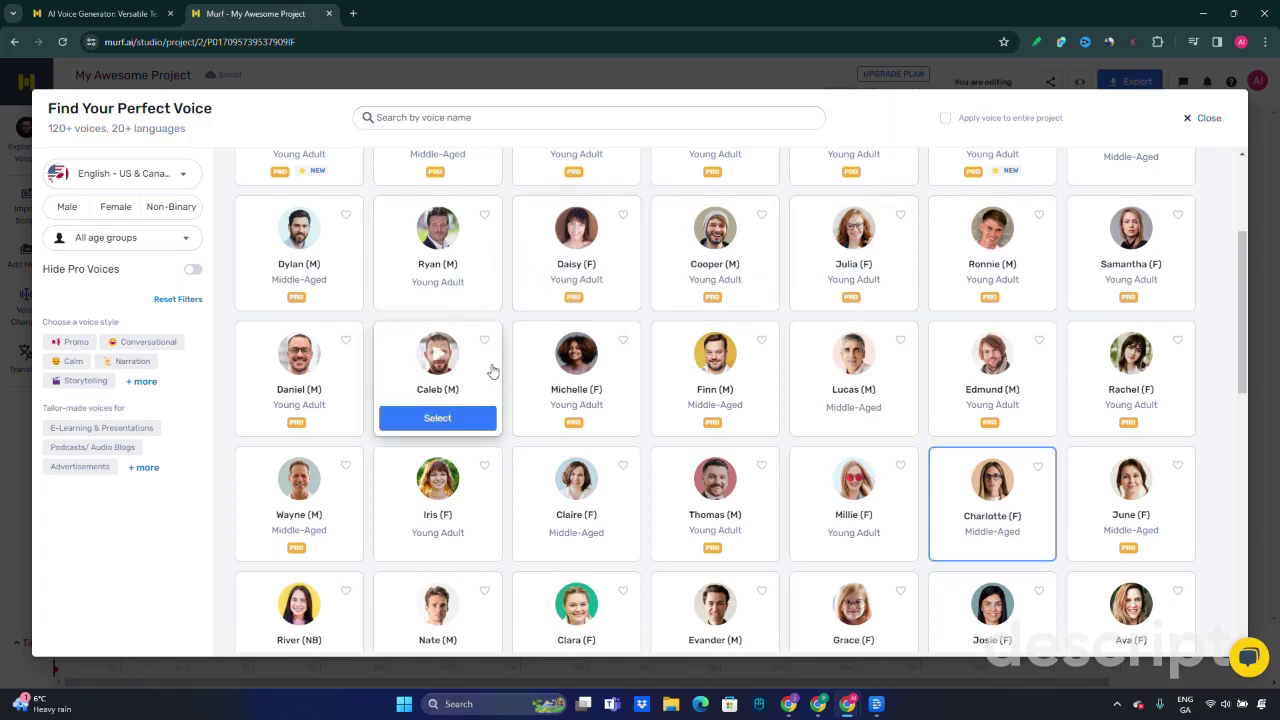
{"action": "scroll", "coordinate": [800, 335], "scroll_direction": "up", "scroll_amount": 2}
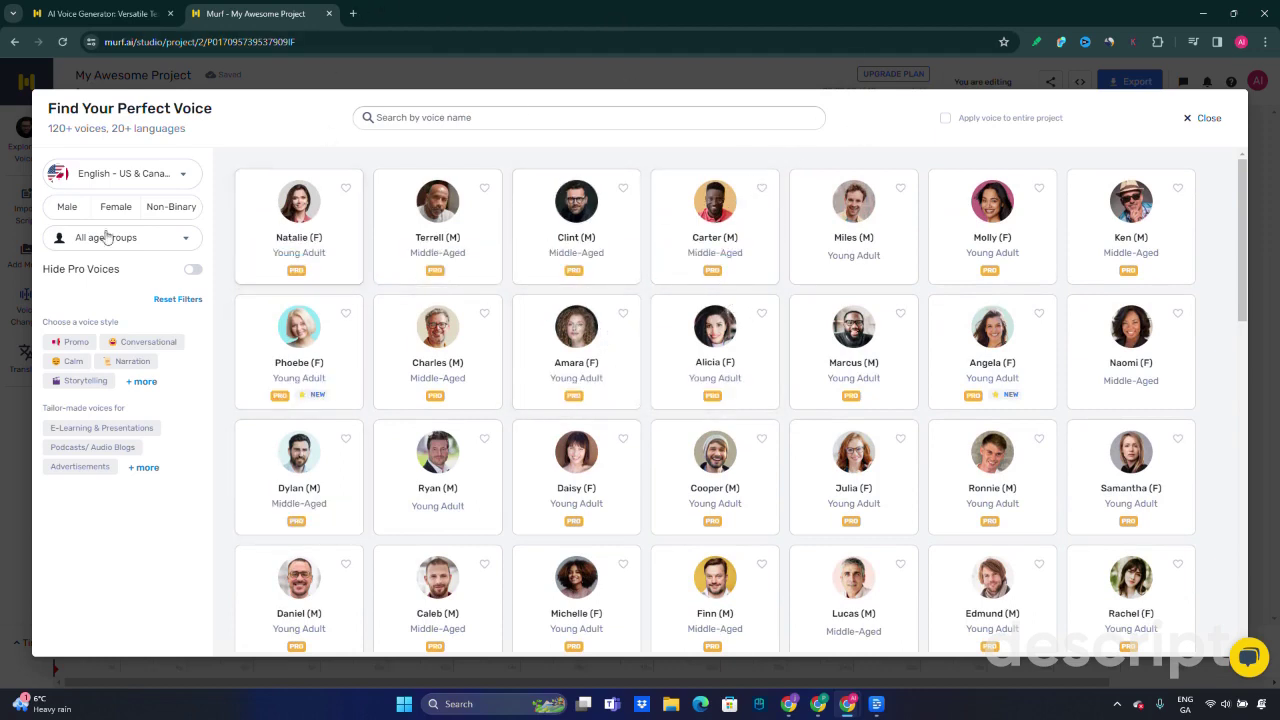
{"action": "mouse_move", "coordinate": [337, 234]}
{"action": "left_click", "coordinate": [304, 210]}
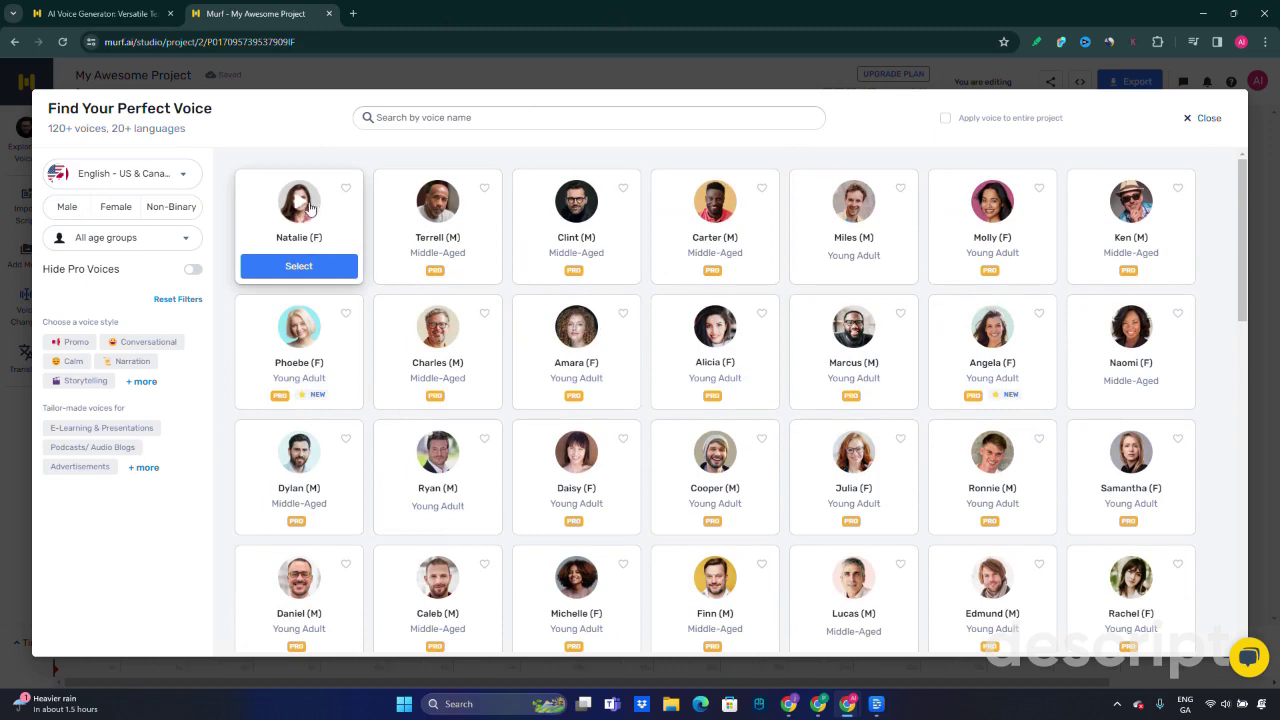
{"action": "left_click", "coordinate": [292, 265]}
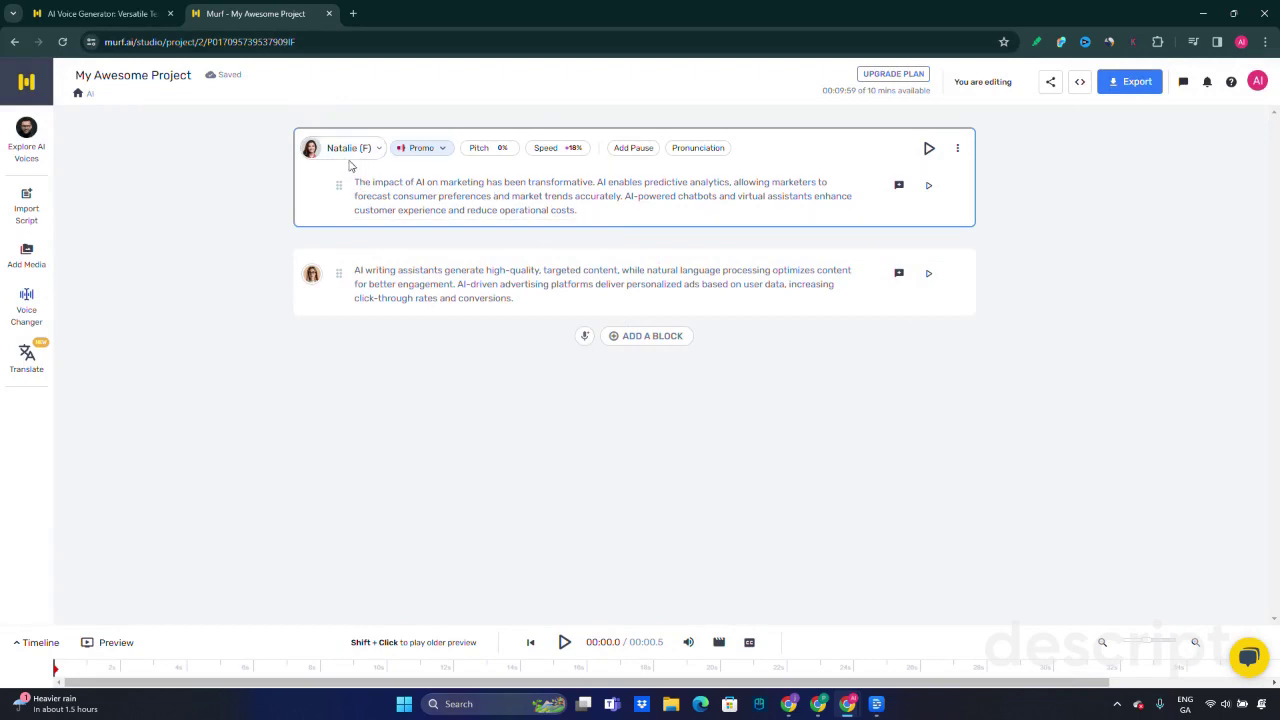
Step: Generate Natalie's audio for the first block, yielding a 14.0-second clip
{"action": "left_click", "coordinate": [312, 276]}
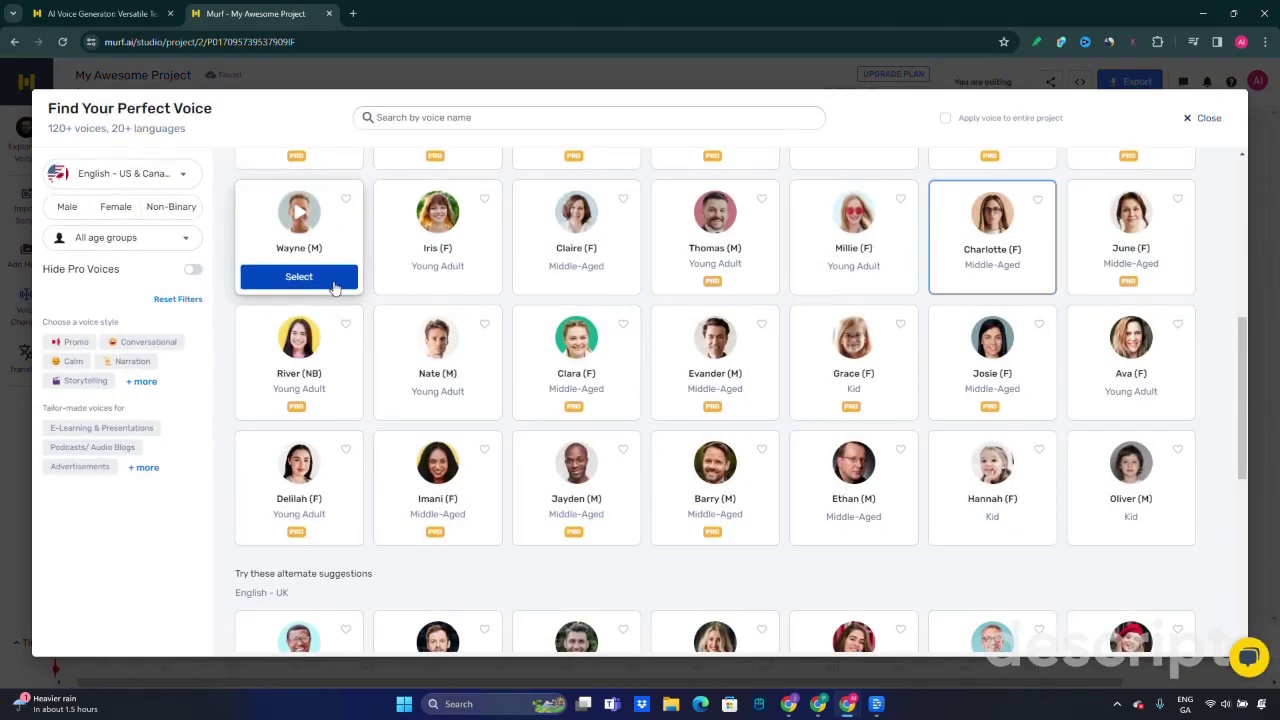
{"action": "left_click", "coordinate": [1187, 121]}
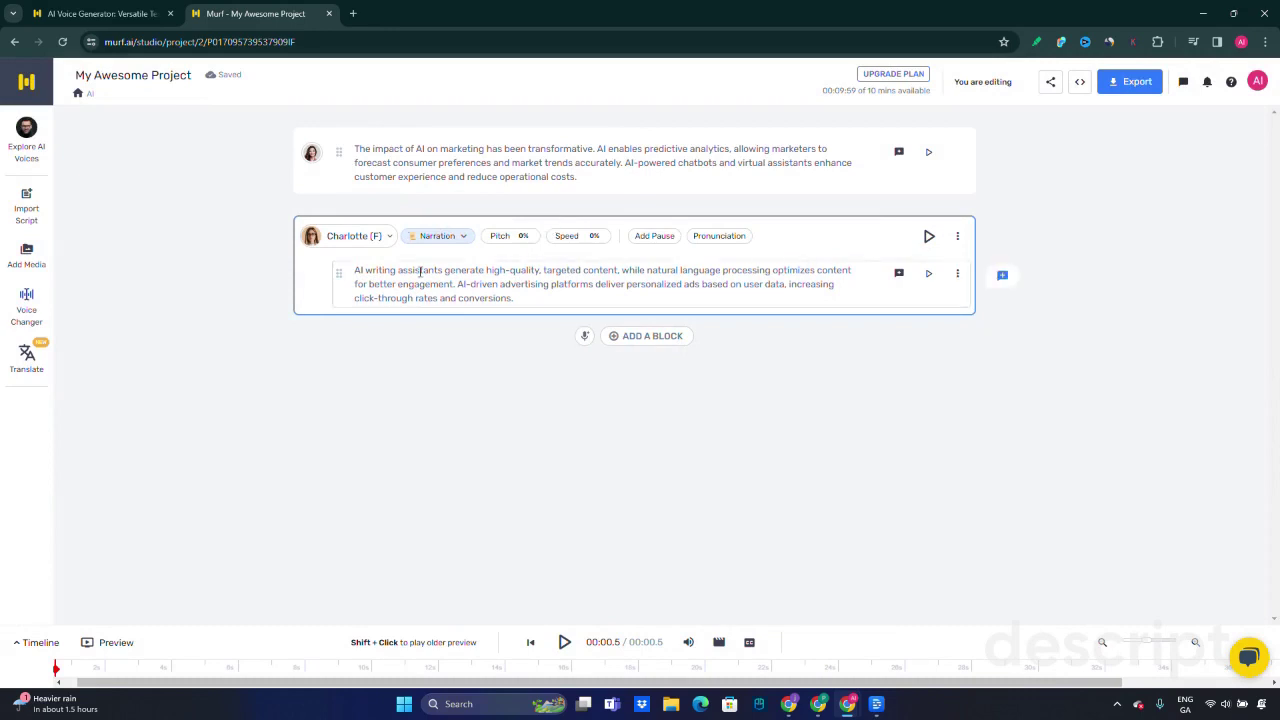
{"action": "left_click", "coordinate": [391, 163]}
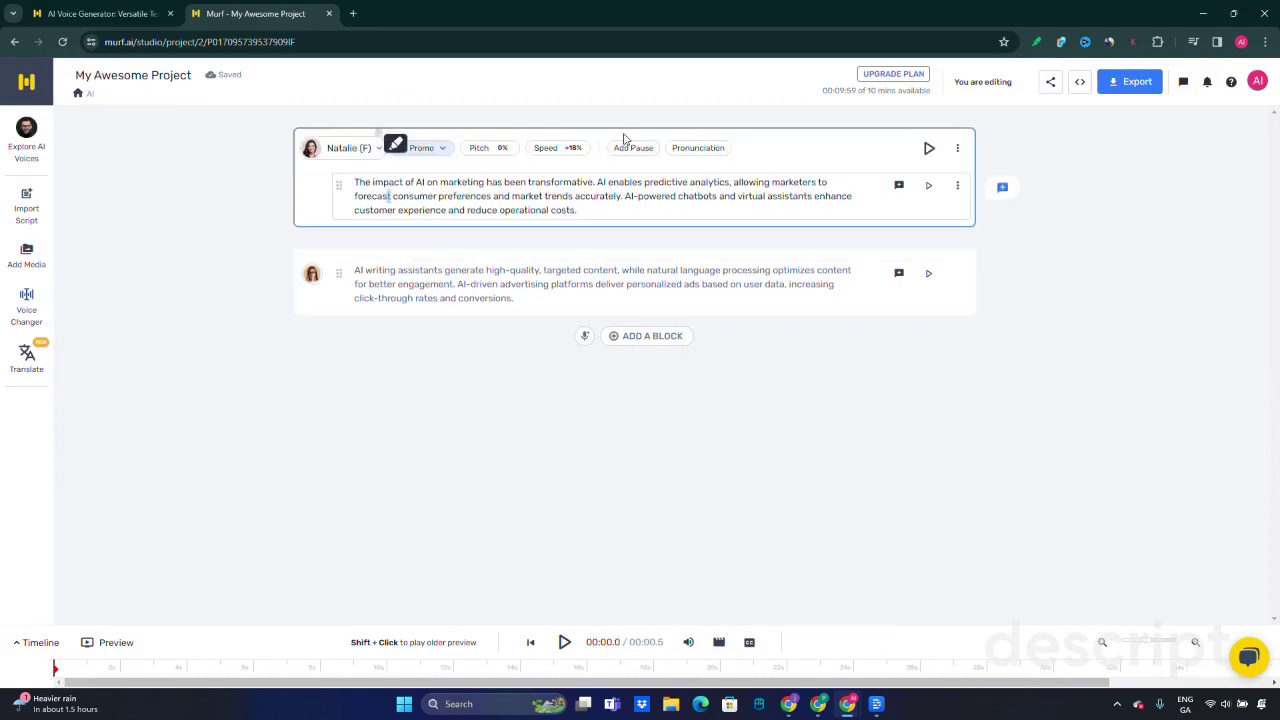
{"action": "left_click", "coordinate": [401, 270]}
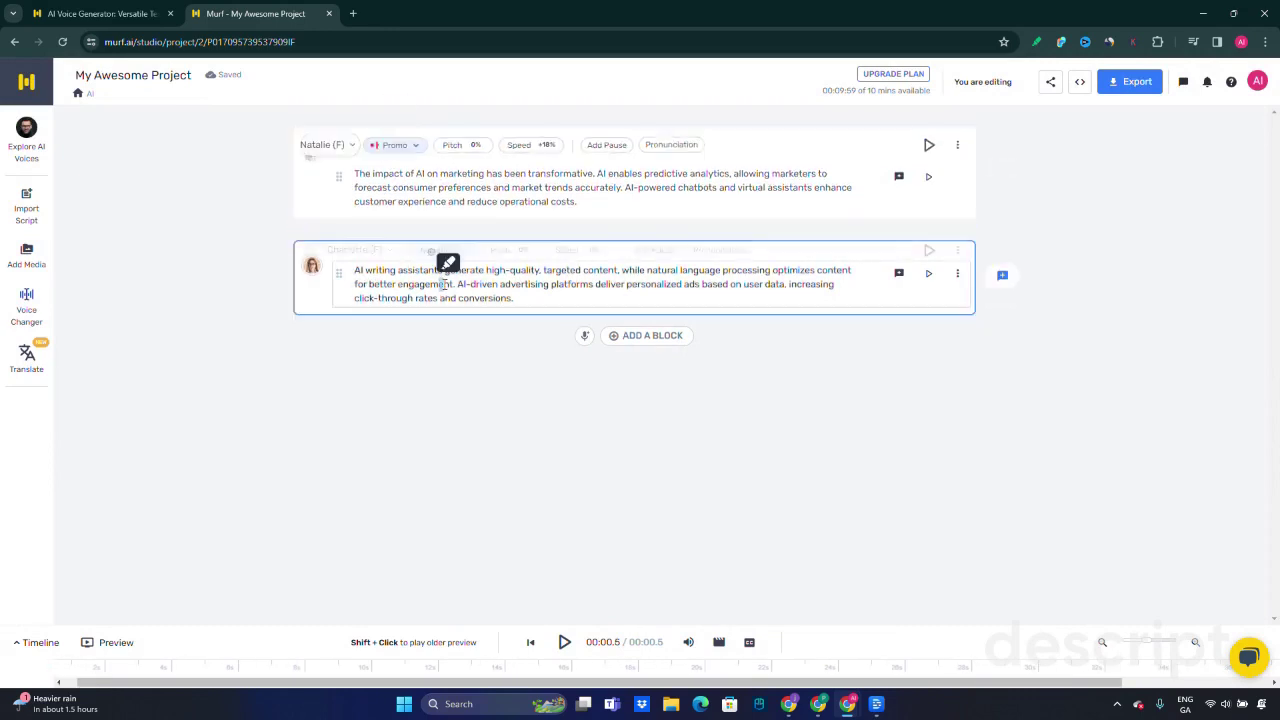
{"action": "left_click", "coordinate": [586, 150]}
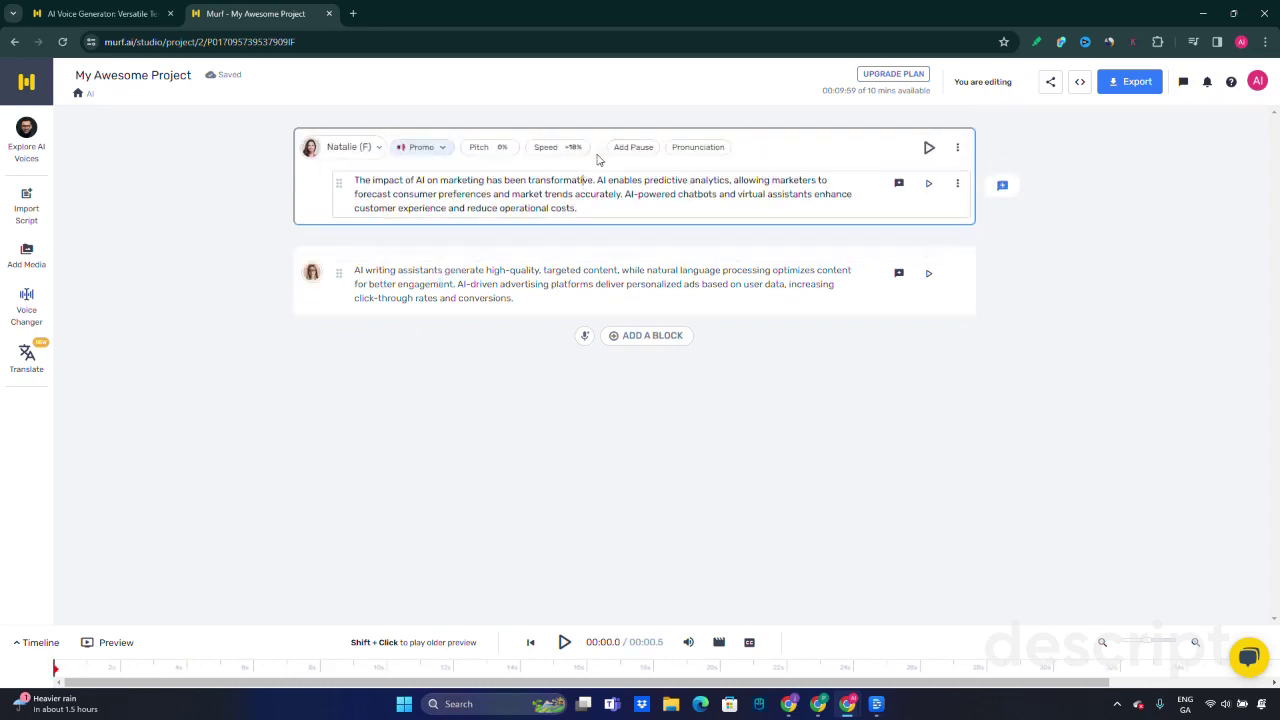
{"action": "left_click", "coordinate": [928, 150]}
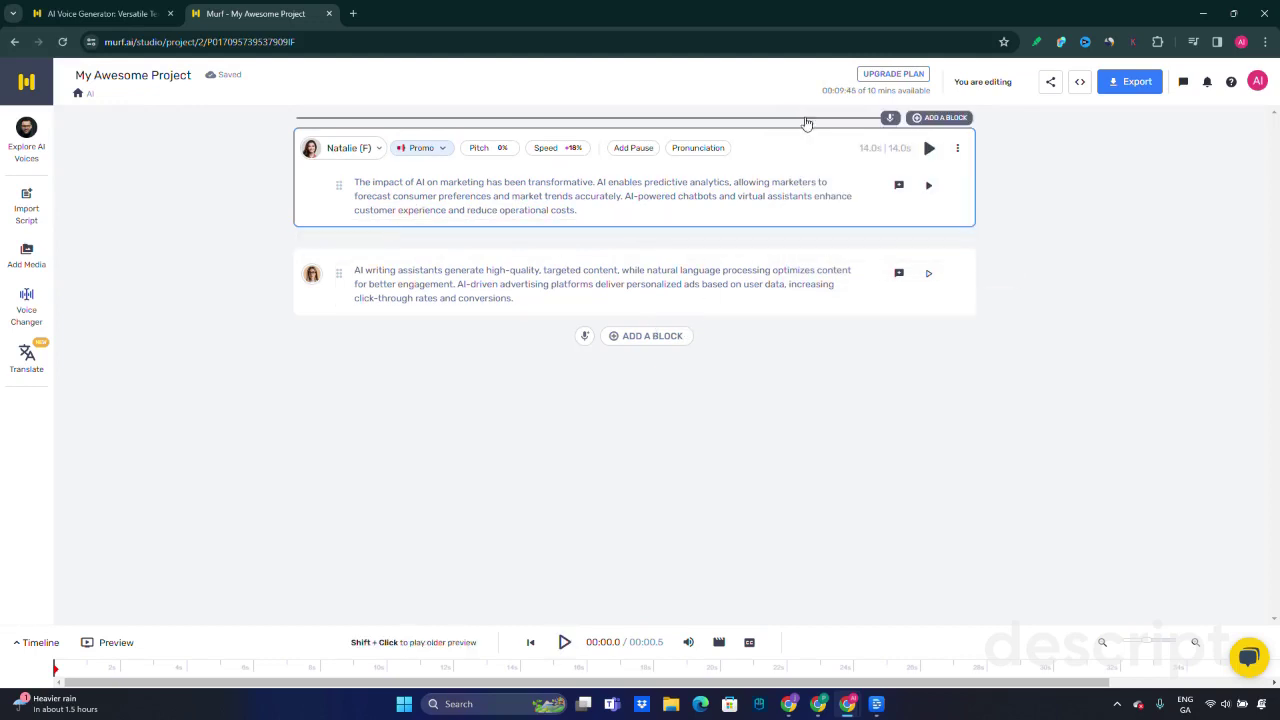
Step: Generate Charlotte's audio for the second block, a 17.1-second clip
{"action": "left_click", "coordinate": [514, 298]}
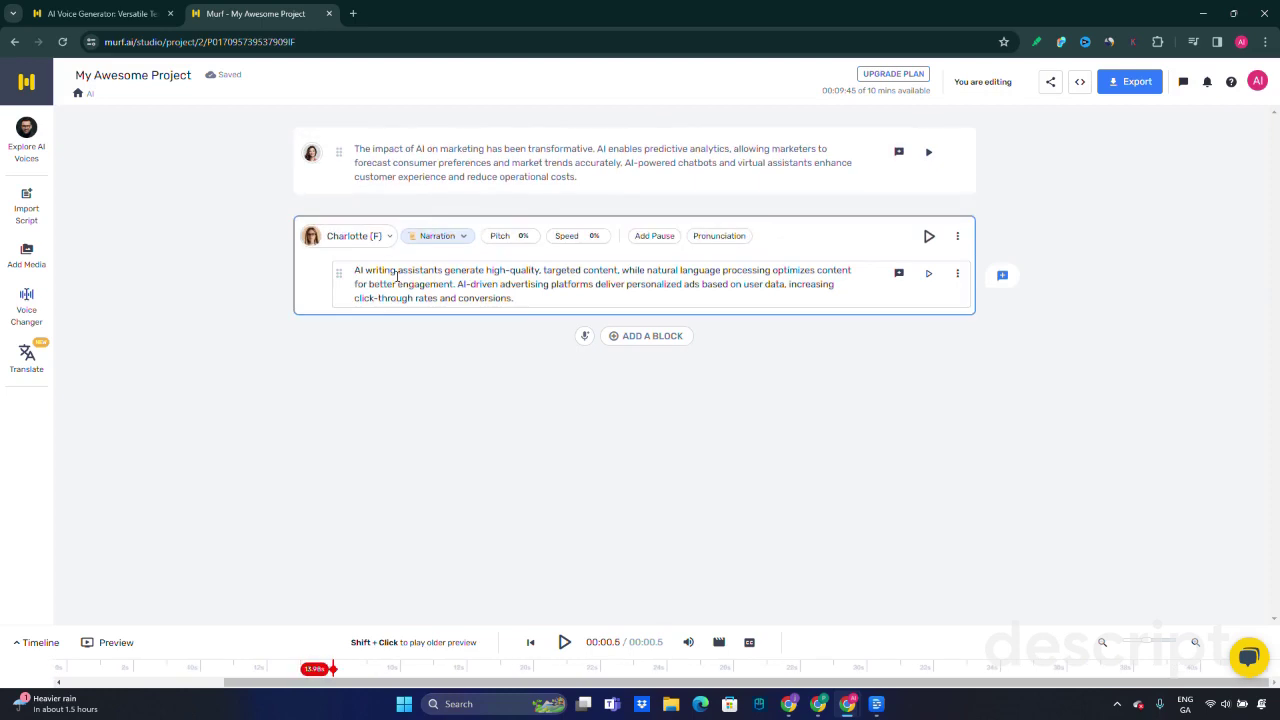
{"action": "left_click", "coordinate": [932, 241]}
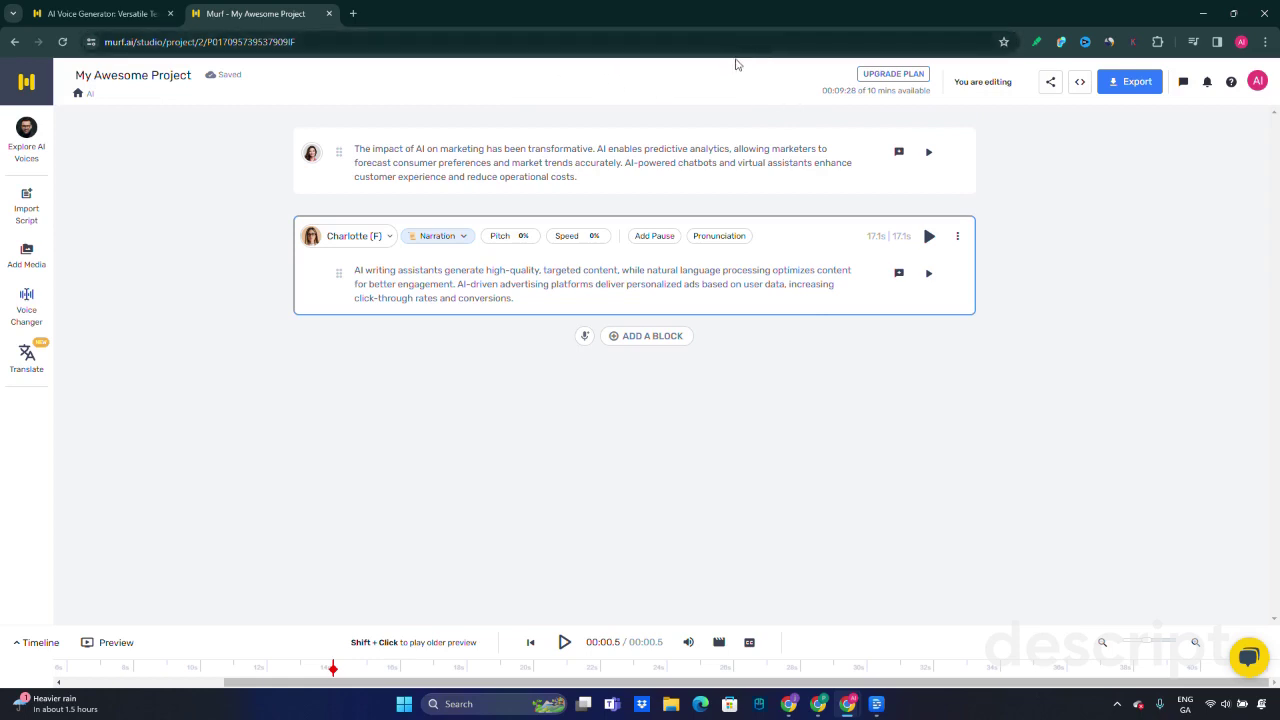
{"action": "mouse_move", "coordinate": [863, 100]}
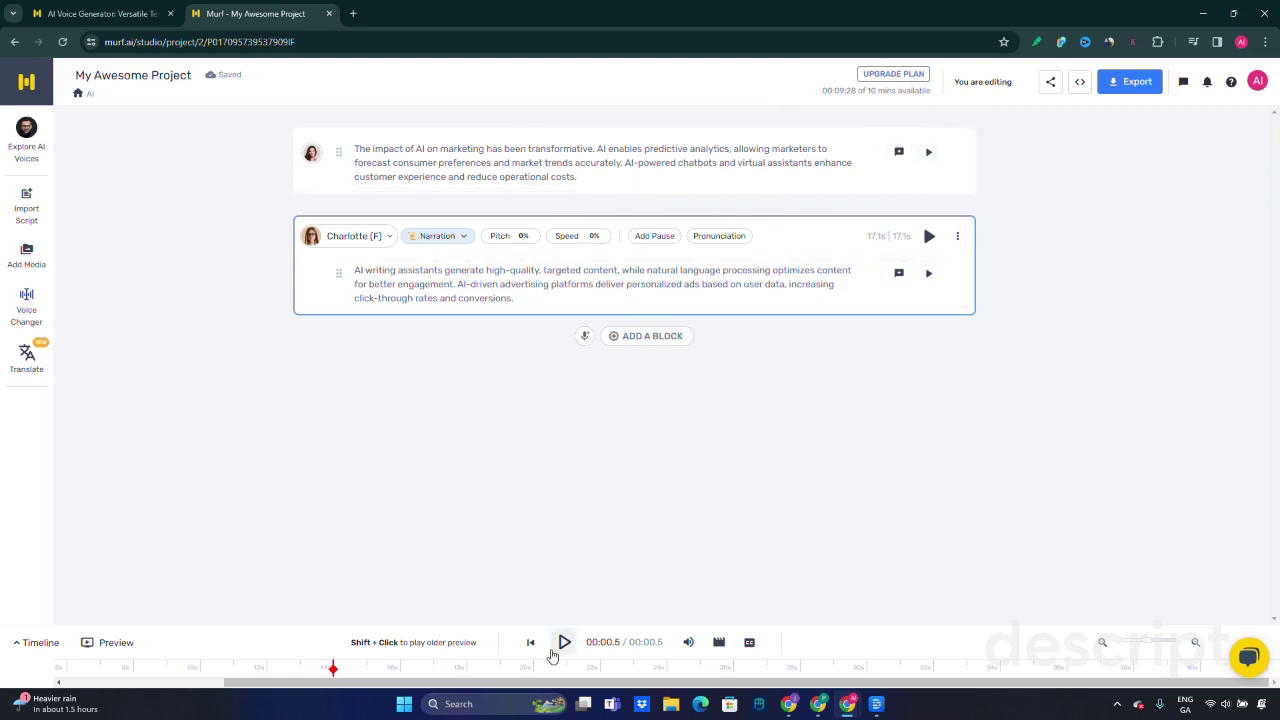
Step: Play the first block, then reset its speaking speed from +18% to 0%
{"action": "left_click", "coordinate": [930, 152]}
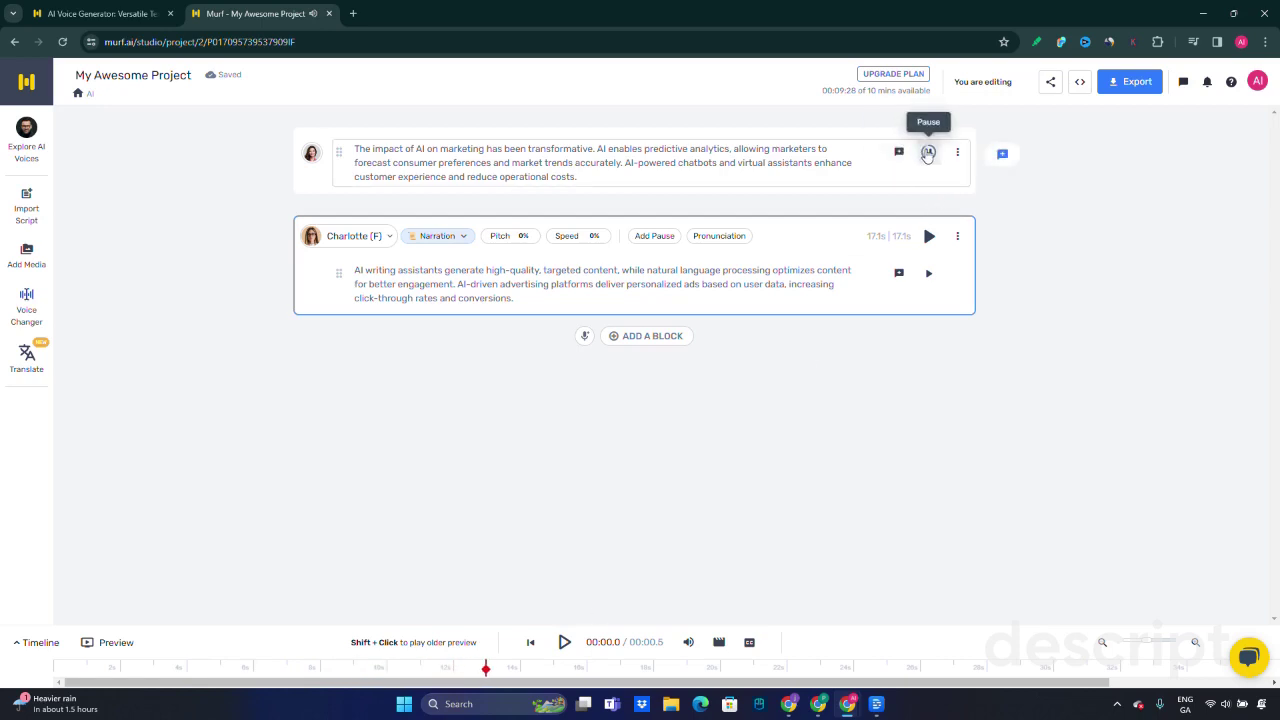
{"action": "left_click", "coordinate": [641, 163]}
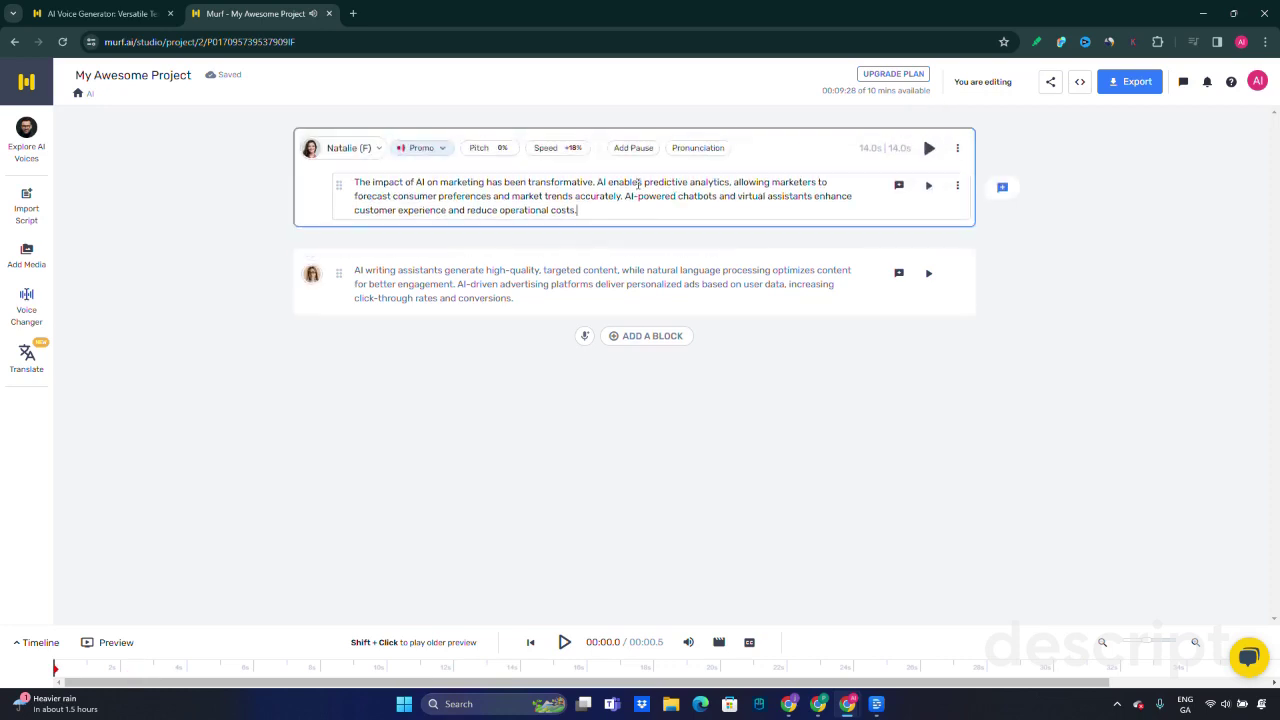
{"action": "left_click", "coordinate": [575, 151]}
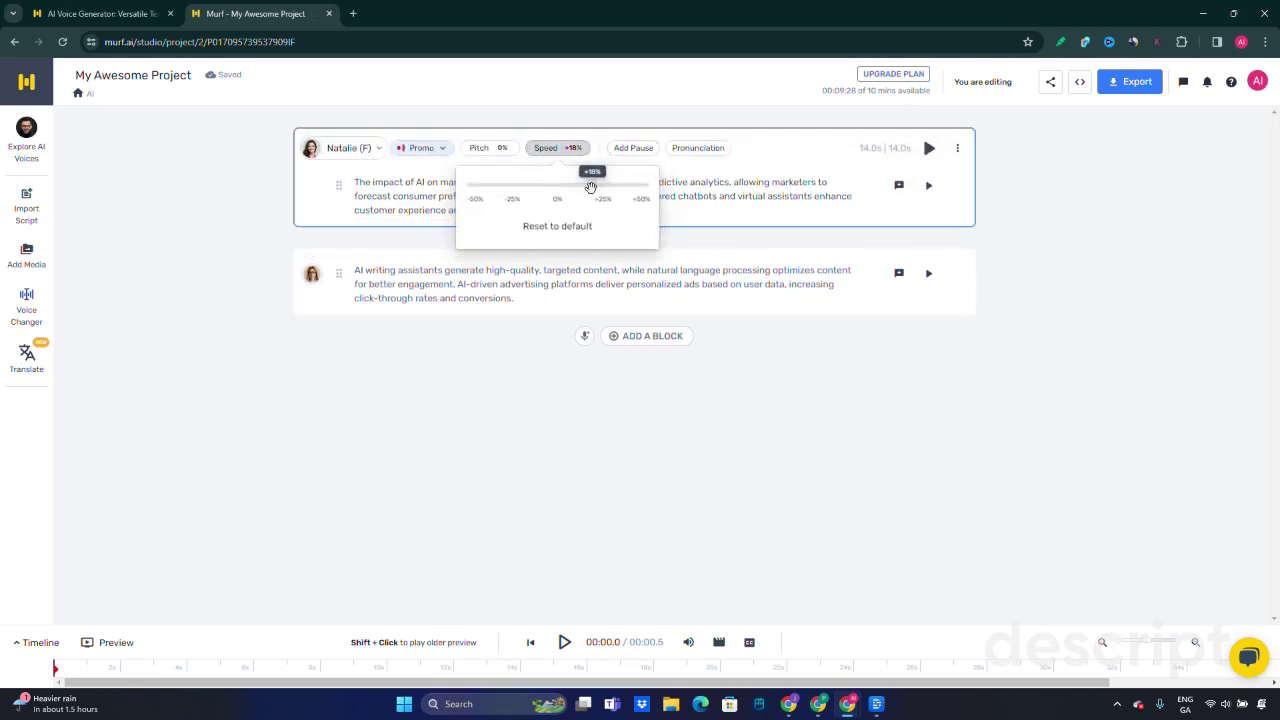
{"action": "left_click_drag", "start_coordinate": [588, 184], "coordinate": [590, 187]}
{"action": "left_click", "coordinate": [560, 226]}
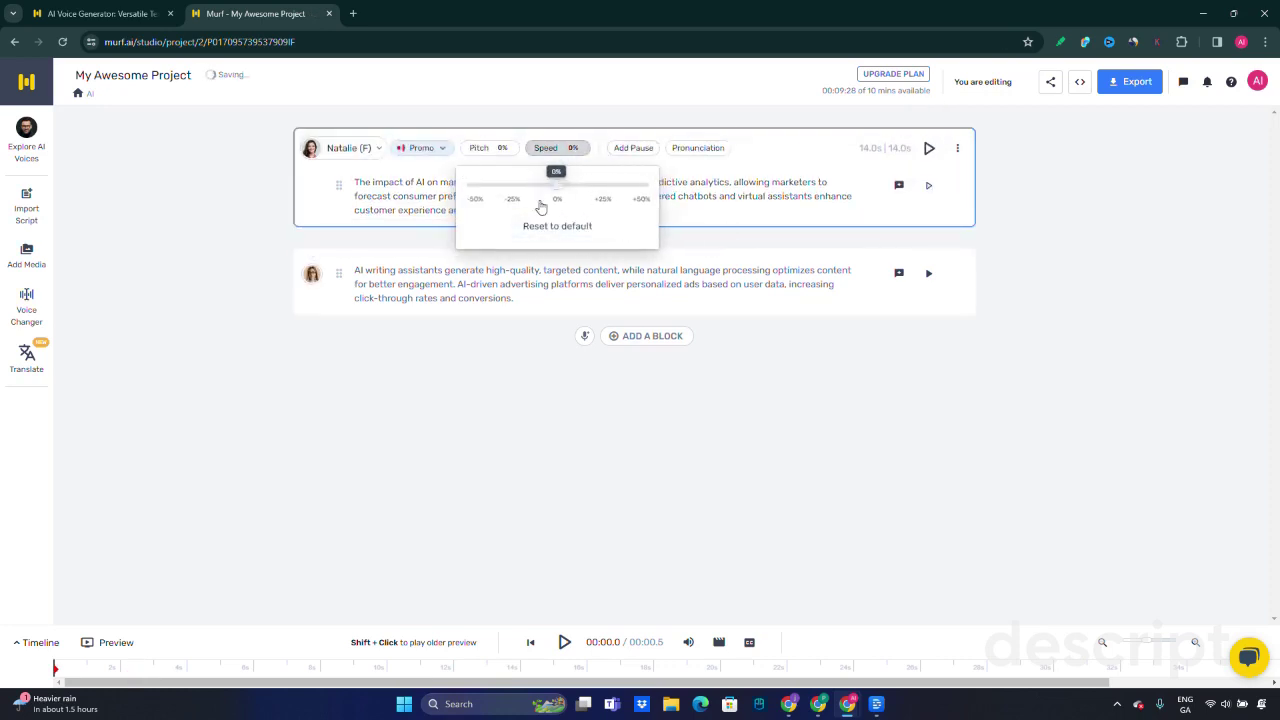
{"action": "left_click", "coordinate": [808, 138]}
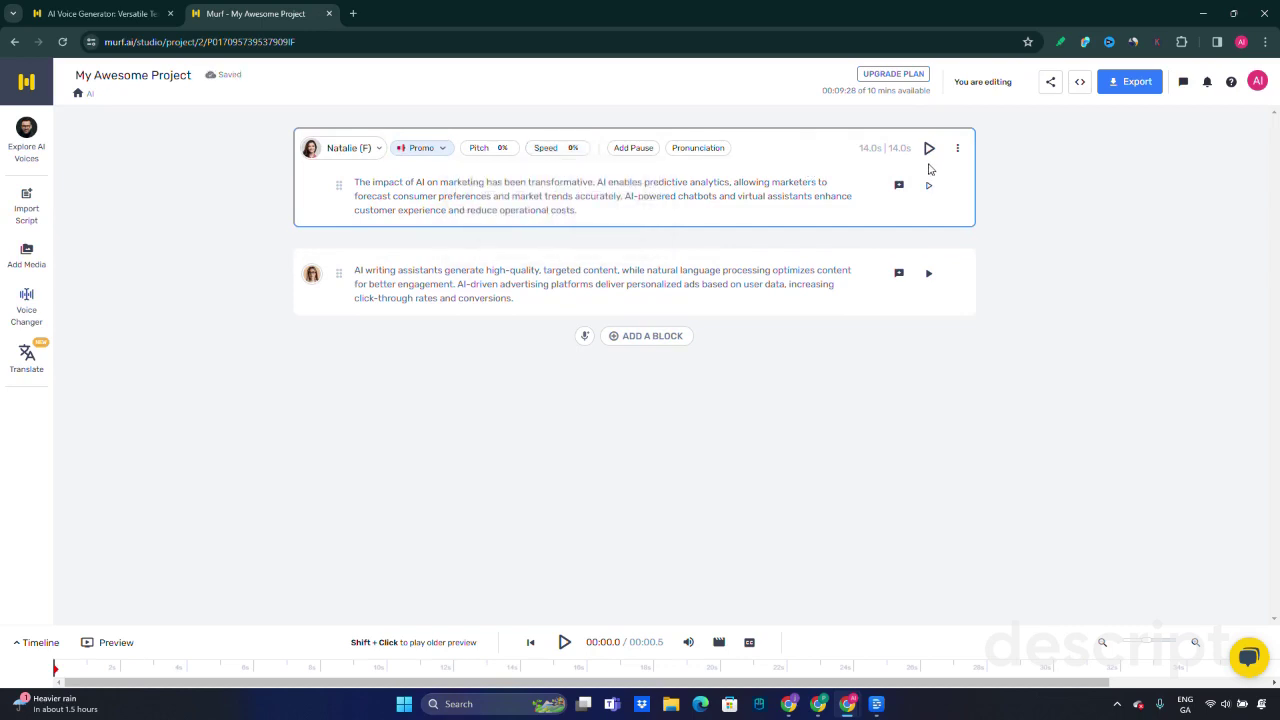
Step: Regenerate Natalie's audio as a 15.3-second clip and play it back
{"action": "left_click", "coordinate": [929, 148]}
{"action": "left_click", "coordinate": [925, 148]}
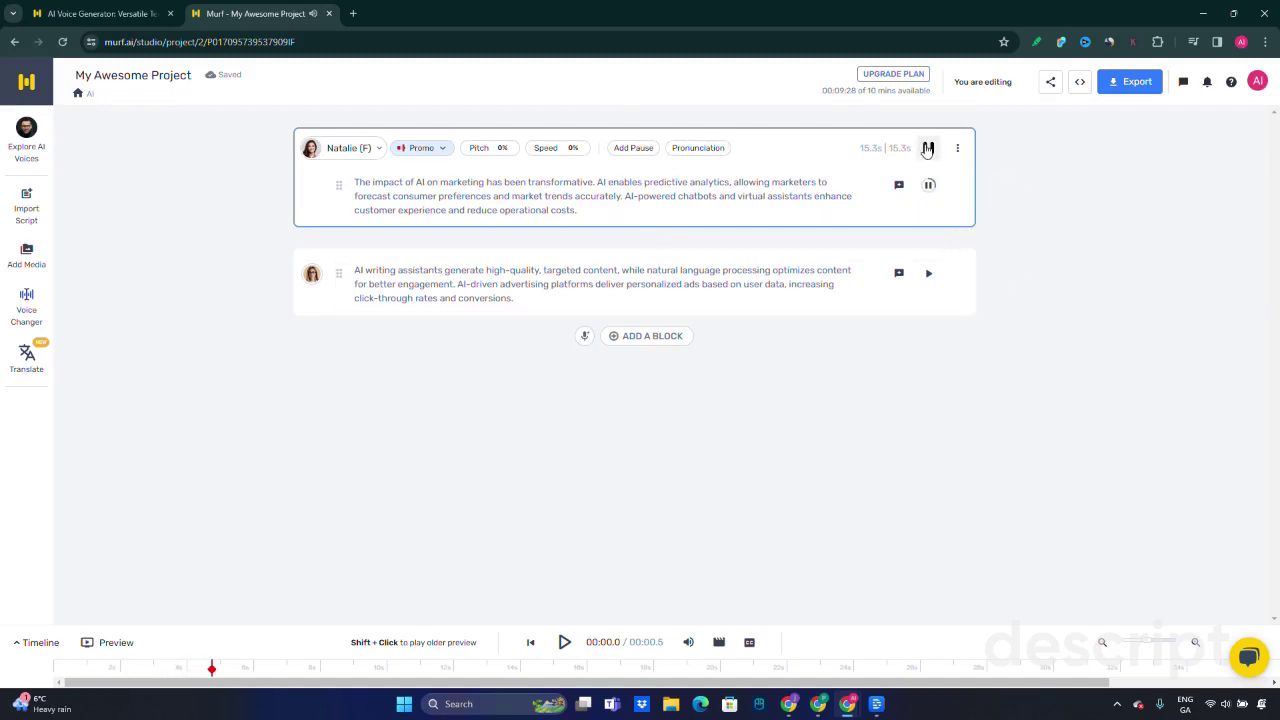
{"action": "left_click", "coordinate": [928, 148]}
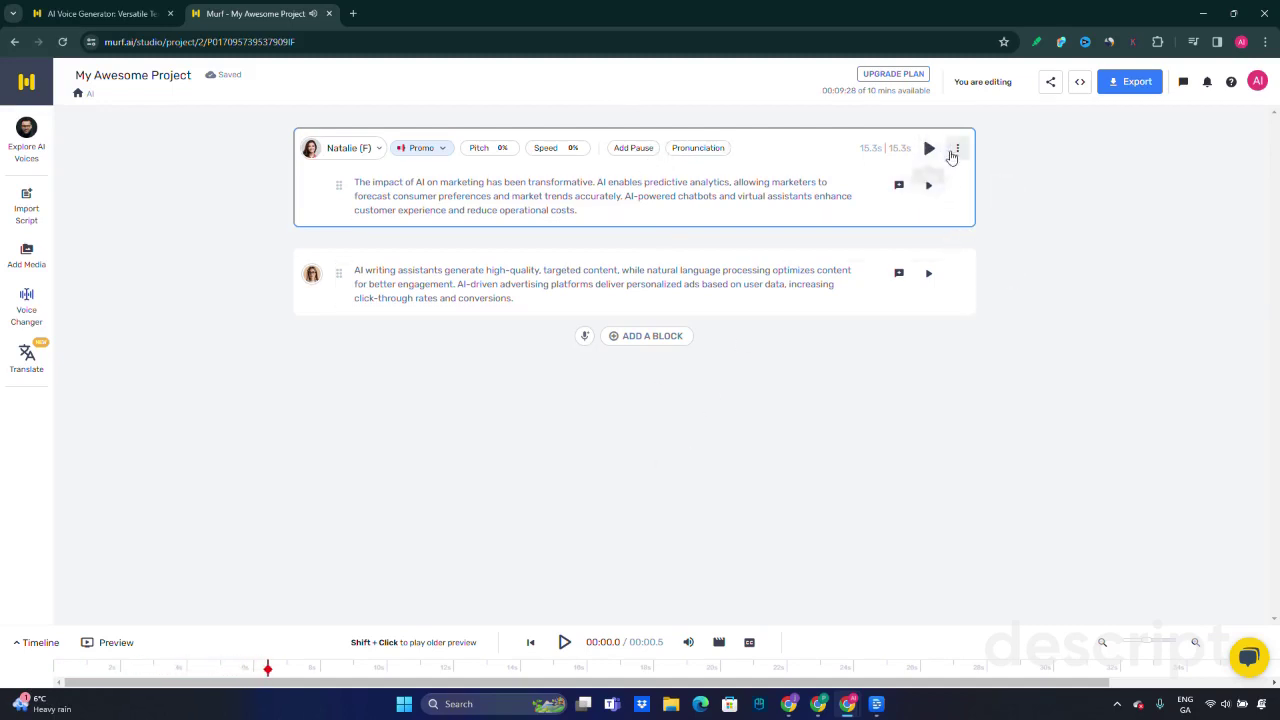
{"action": "left_click", "coordinate": [460, 297]}
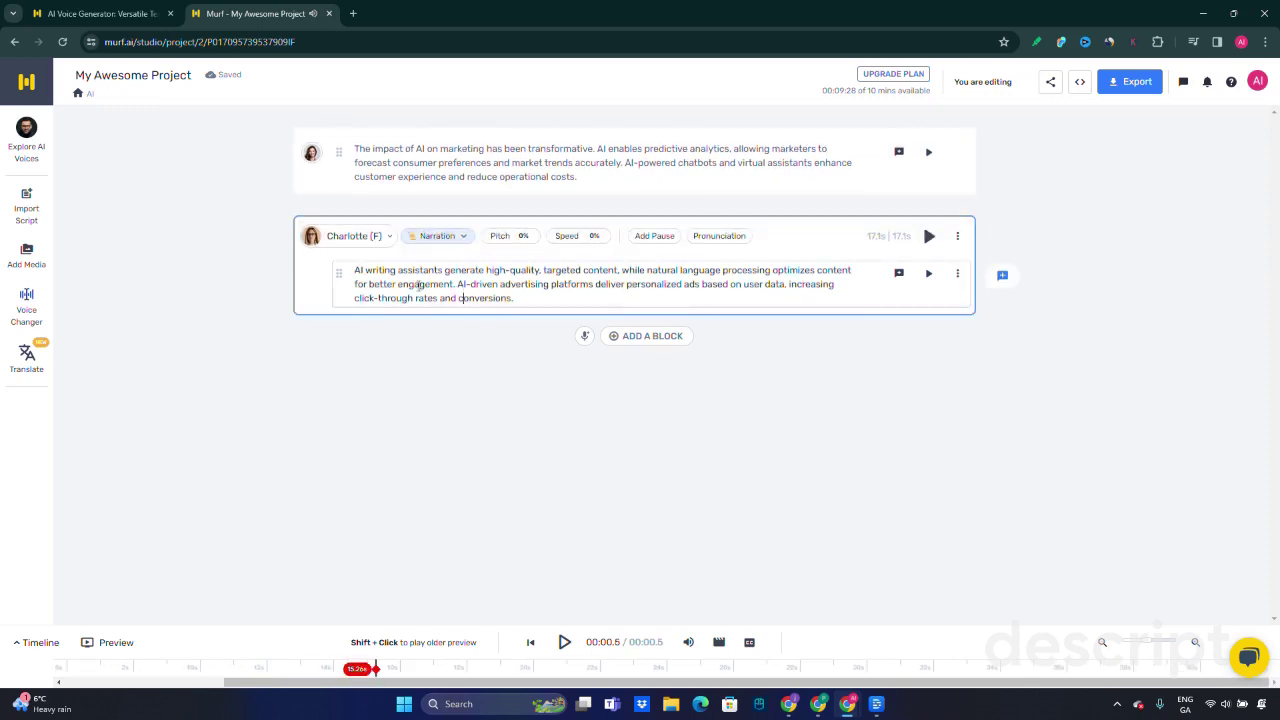
{"action": "left_click", "coordinate": [929, 236]}
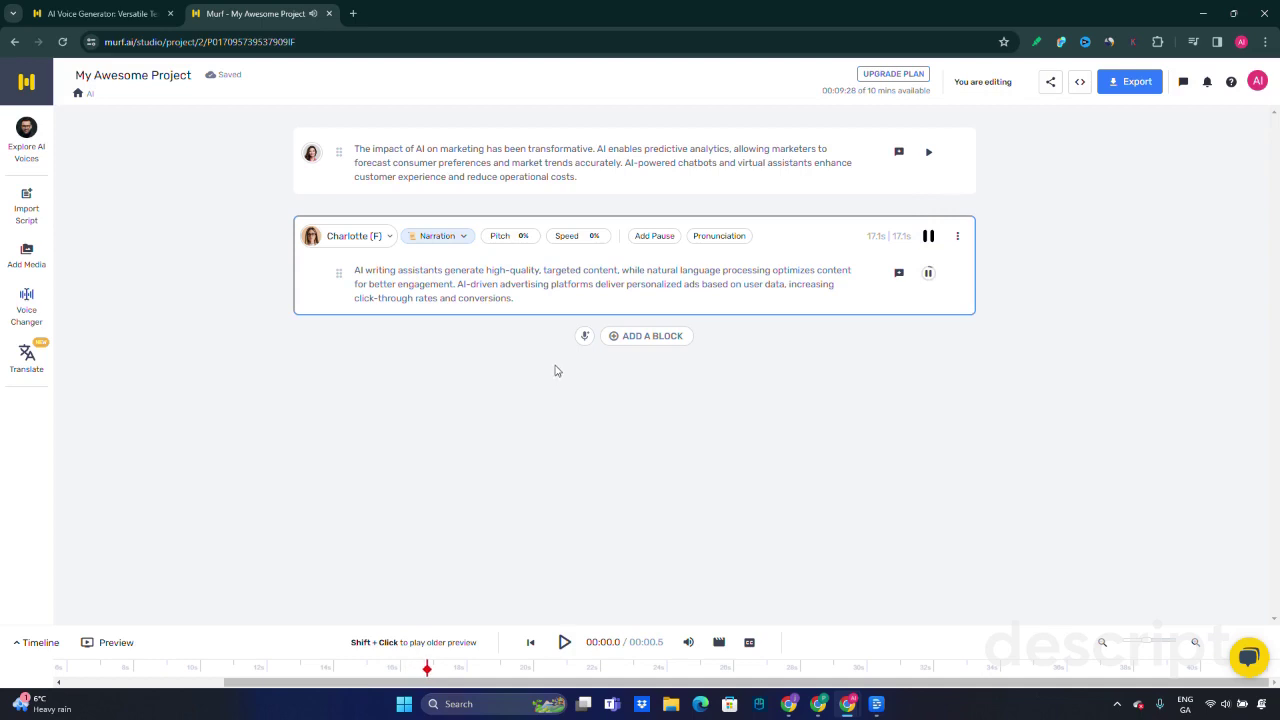
{"action": "left_click", "coordinate": [927, 237]}
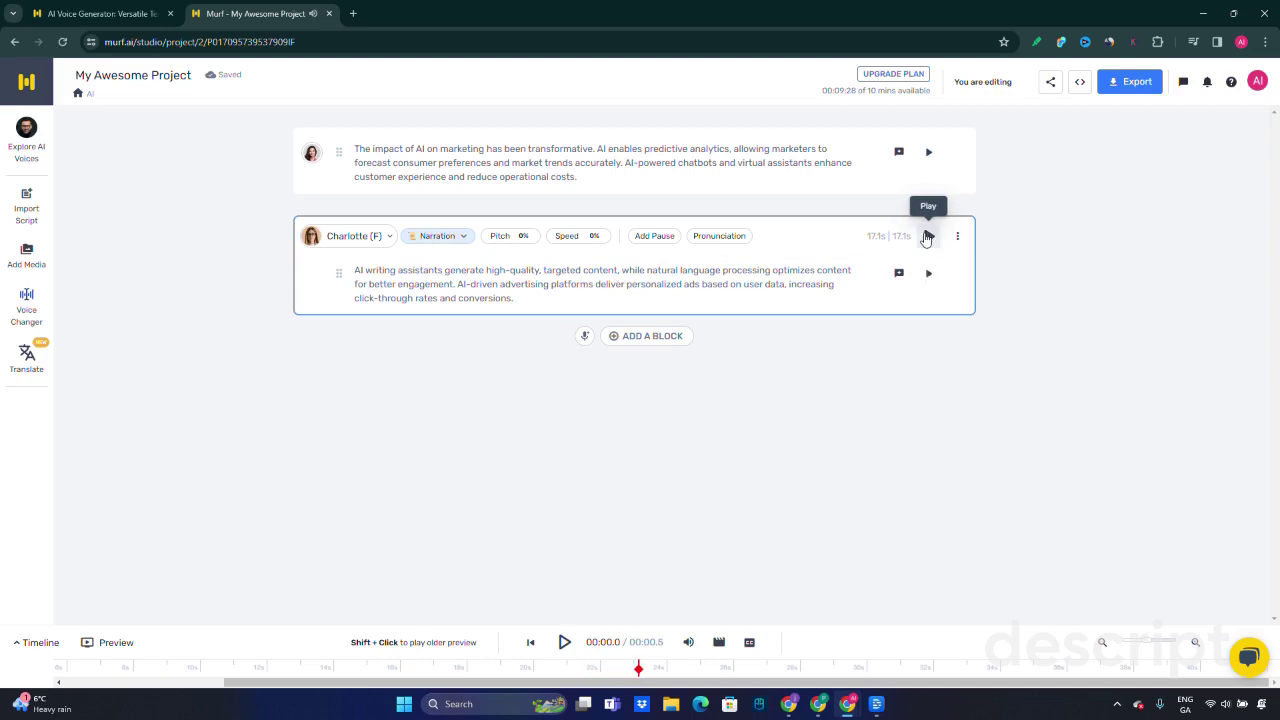
Step: Open the Import Script dialog for loading a .txt, .docx or .srt script
{"action": "left_click", "coordinate": [689, 644]}
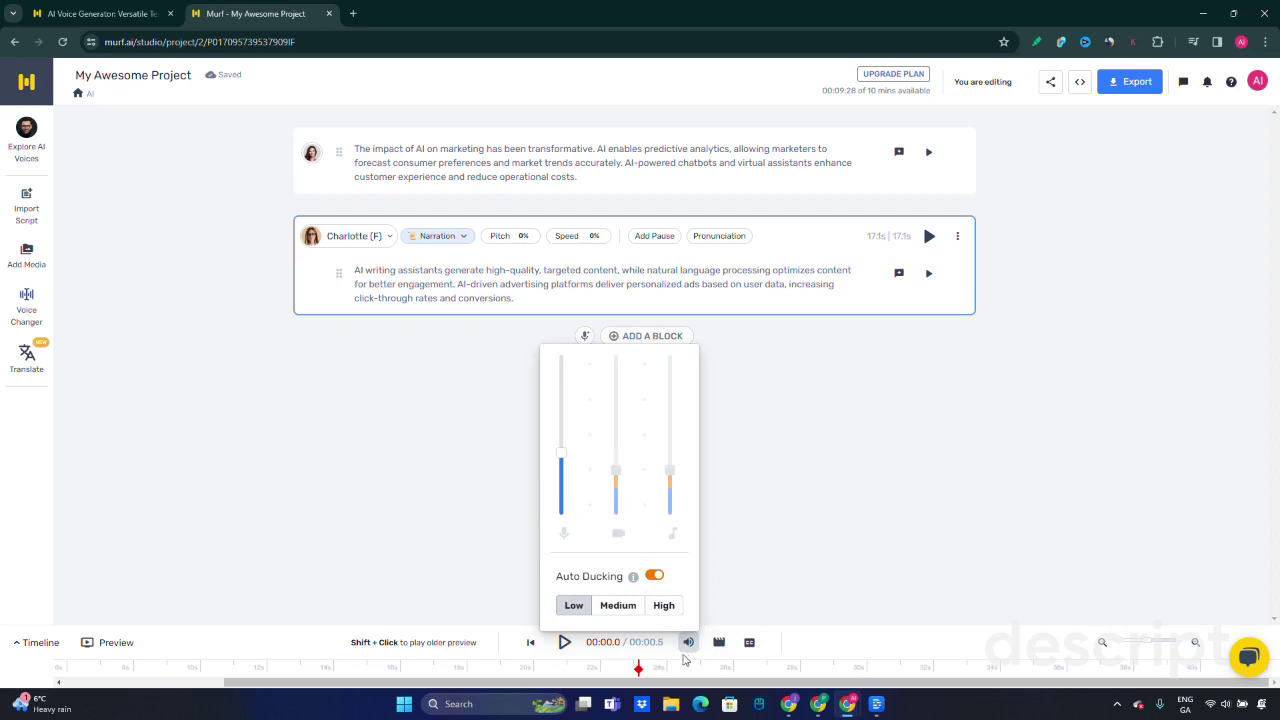
{"action": "left_click", "coordinate": [26, 208]}
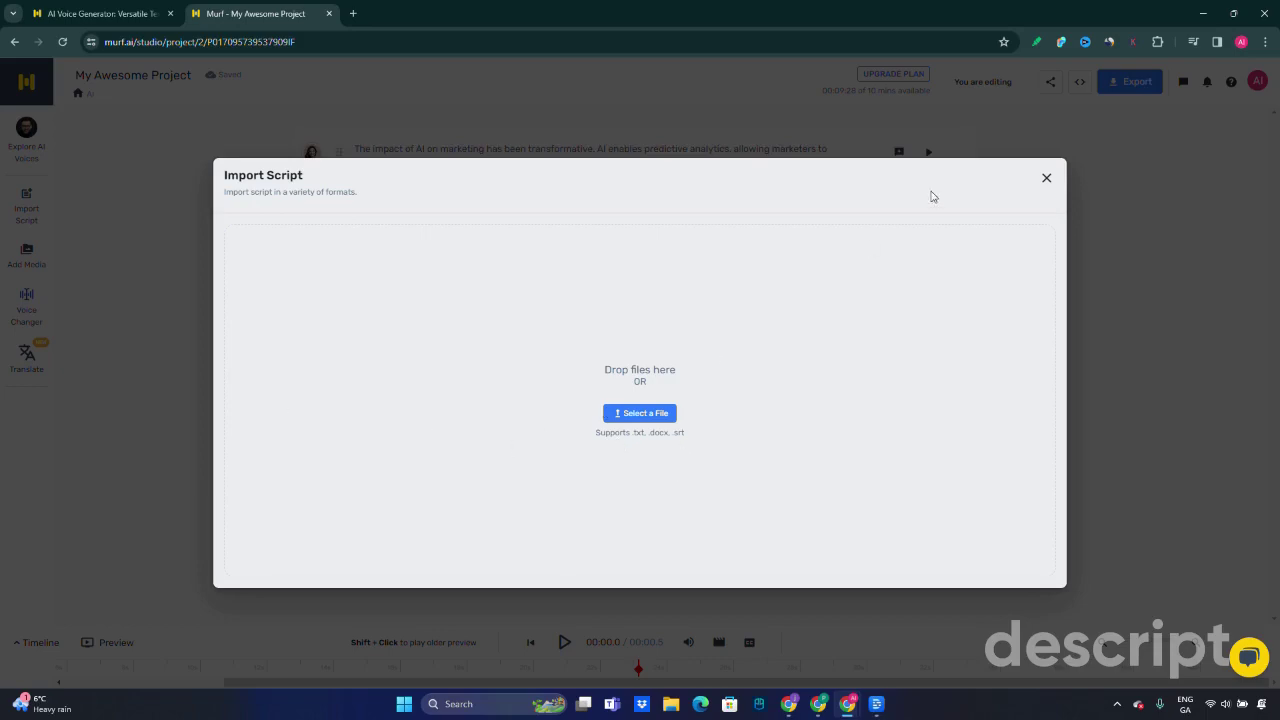
Step: Close Import Script, open the media library and browse My Uploads, Stock Images and Stock Videos
{"action": "left_click", "coordinate": [1047, 177]}
{"action": "left_click", "coordinate": [26, 256]}
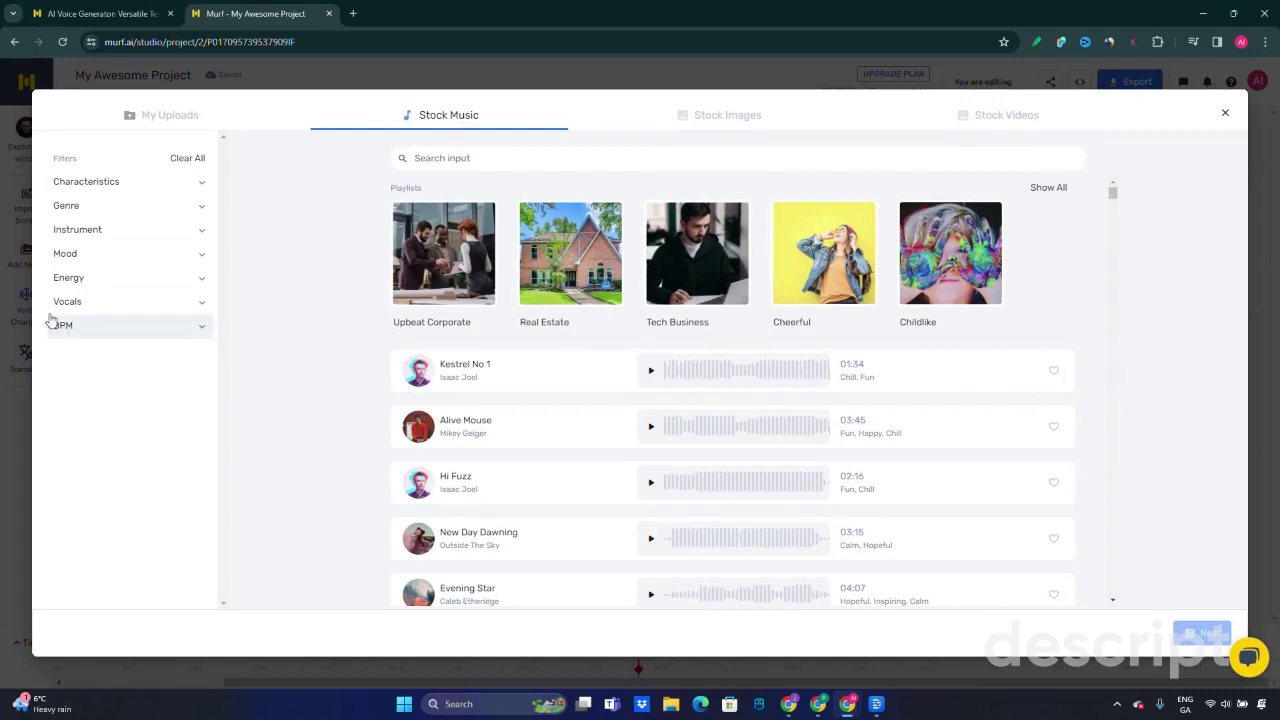
{"action": "left_click", "coordinate": [161, 120]}
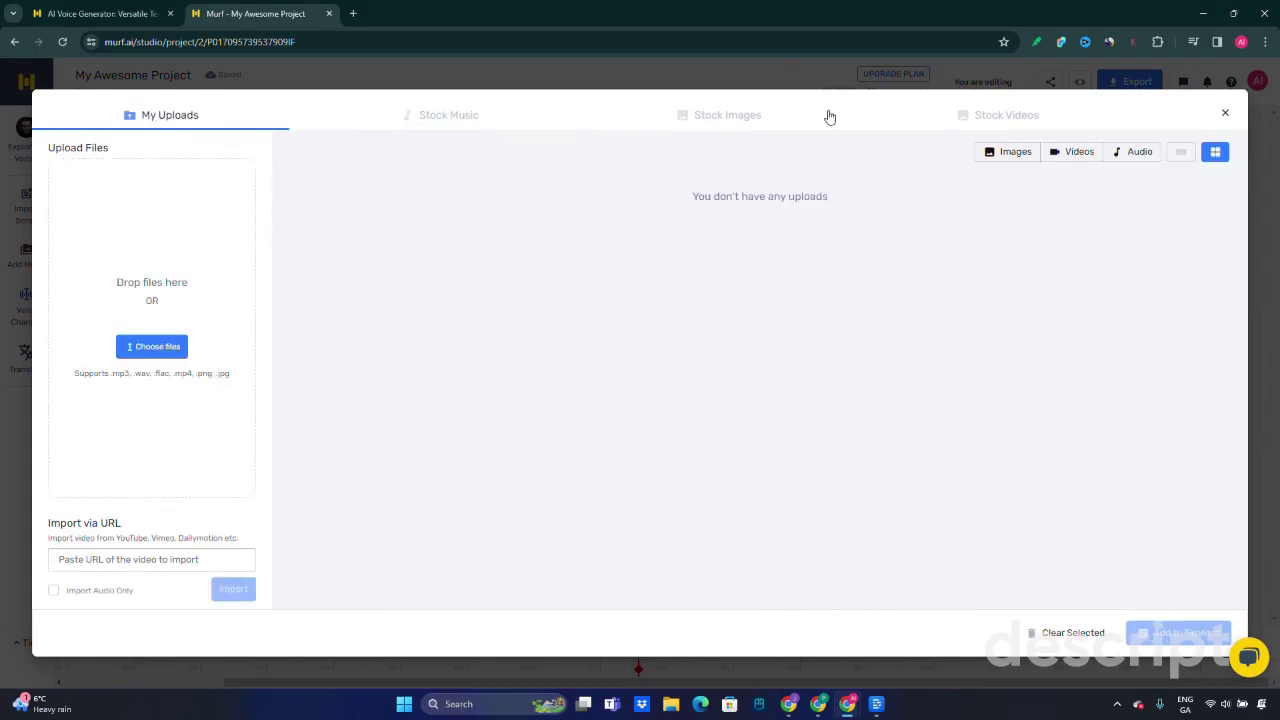
{"action": "left_click", "coordinate": [412, 120]}
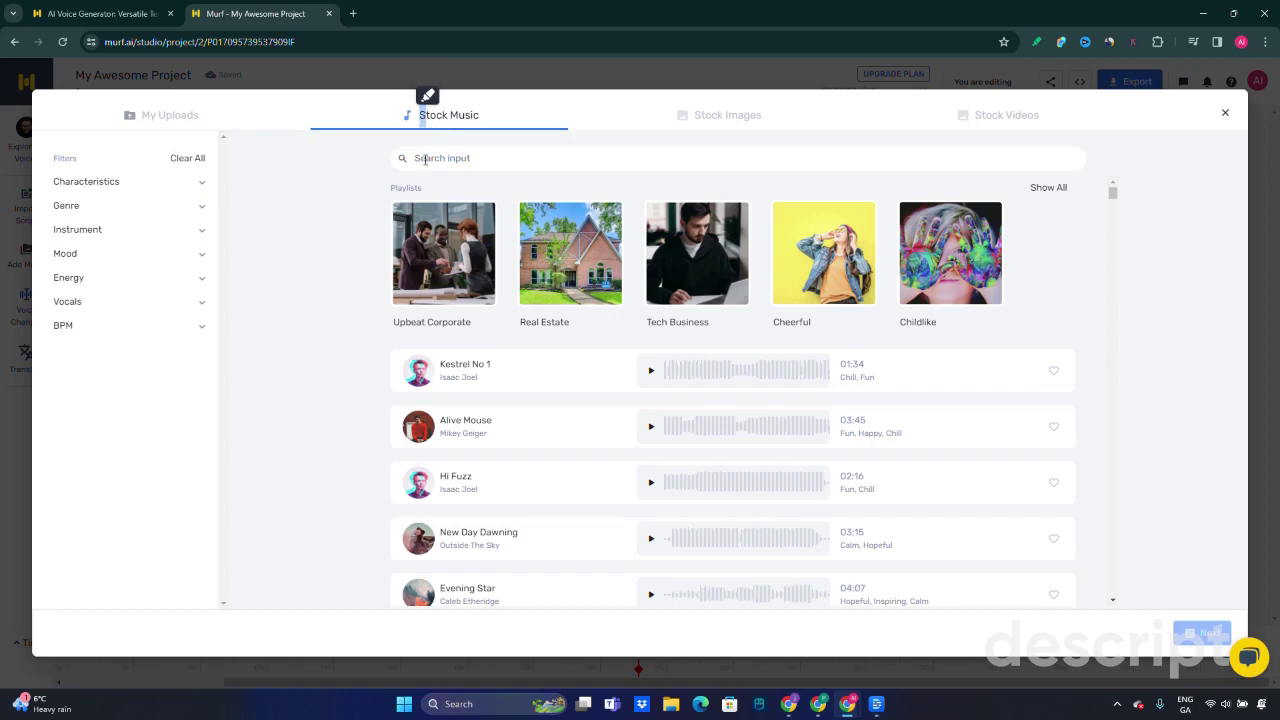
{"action": "left_click", "coordinate": [766, 113]}
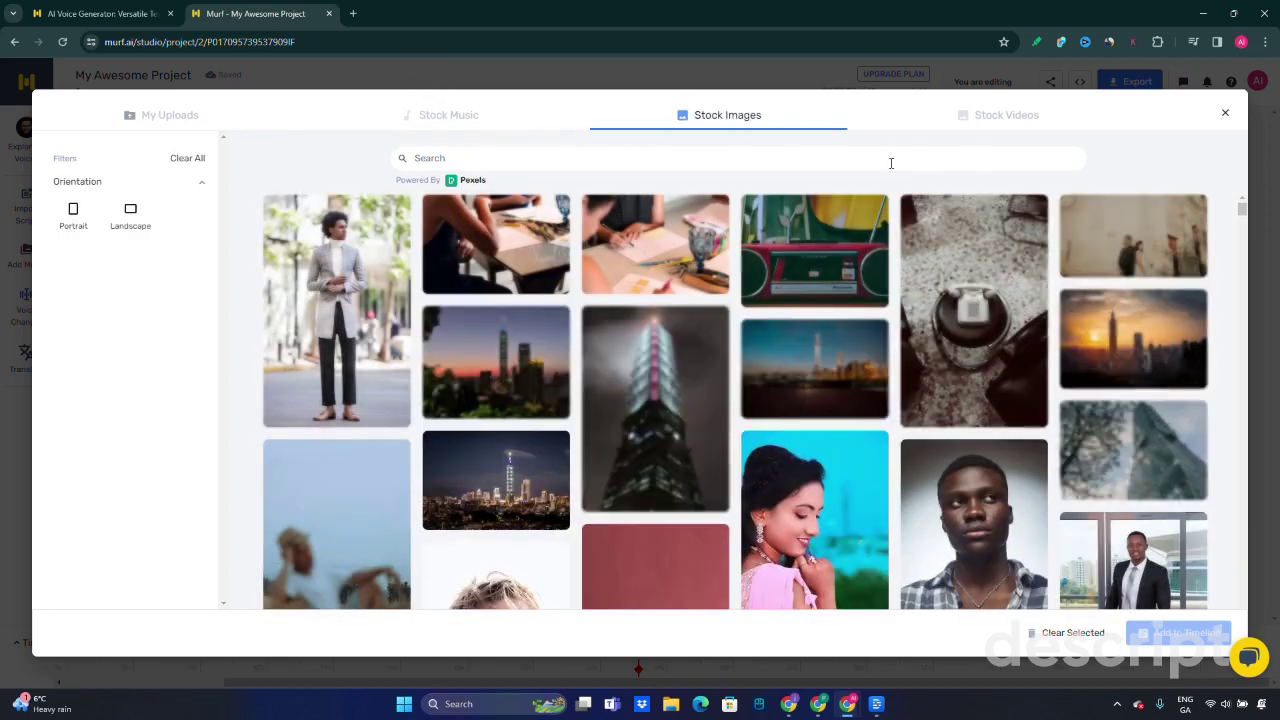
{"action": "left_click", "coordinate": [987, 121]}
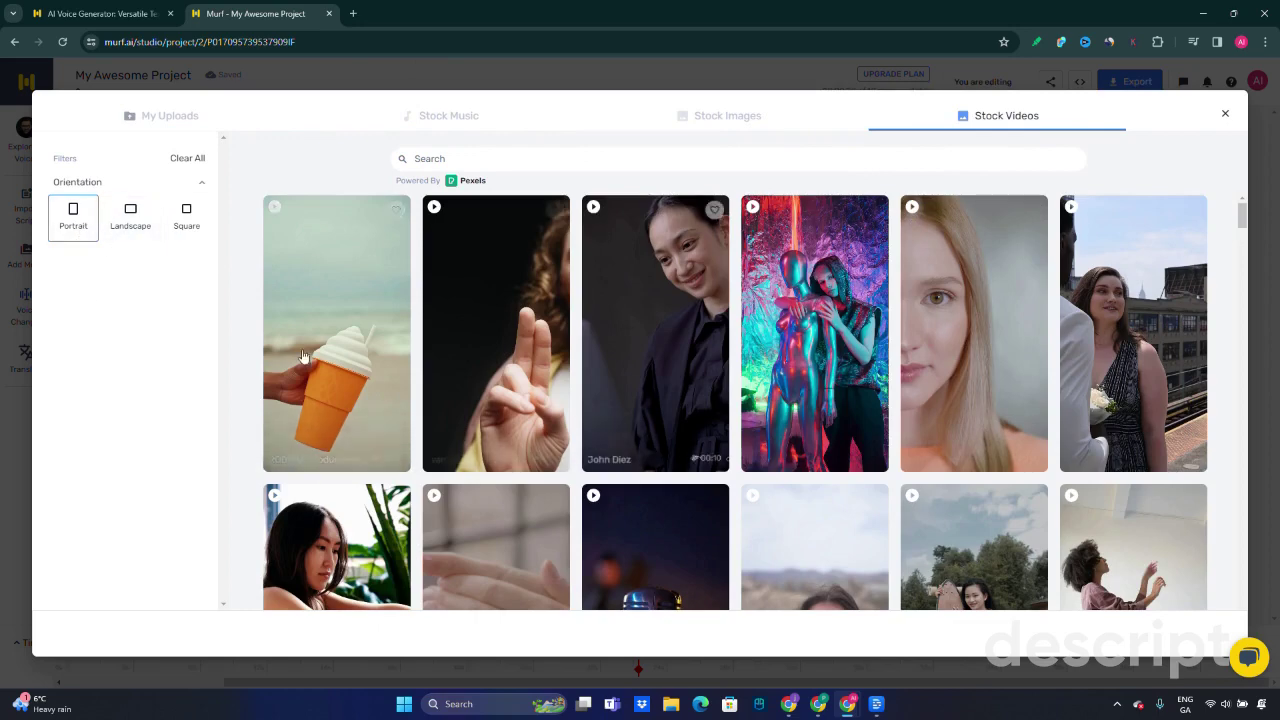
Step: Filter stock videos by landscape, square and portrait orientation, then return to Stock Music
{"action": "left_click", "coordinate": [132, 218]}
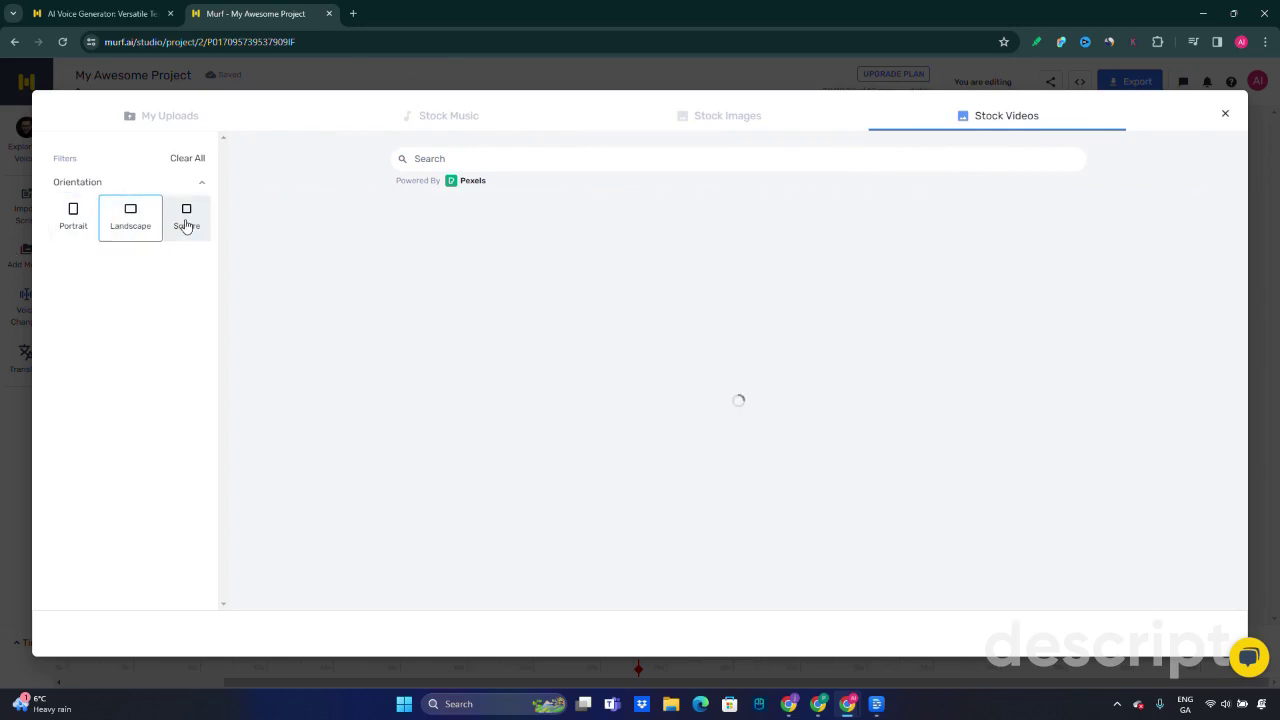
{"action": "left_click", "coordinate": [186, 218]}
{"action": "left_click", "coordinate": [62, 228]}
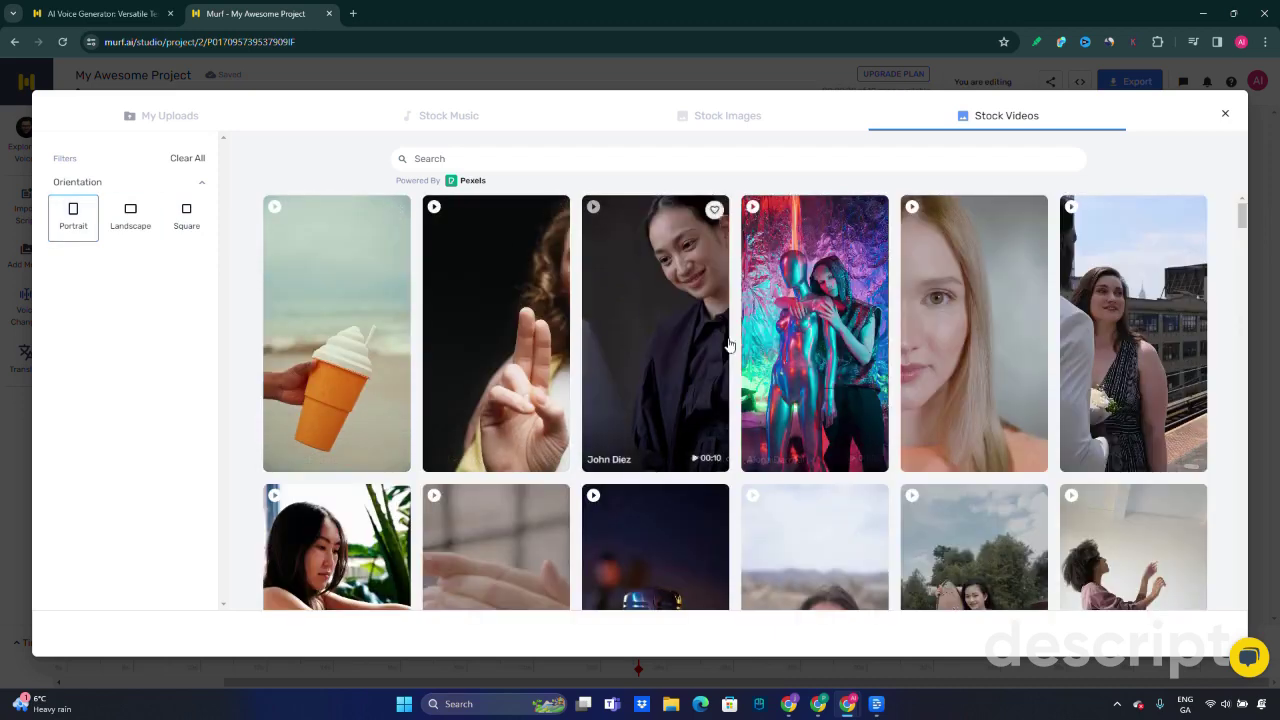
{"action": "left_click", "coordinate": [138, 230]}
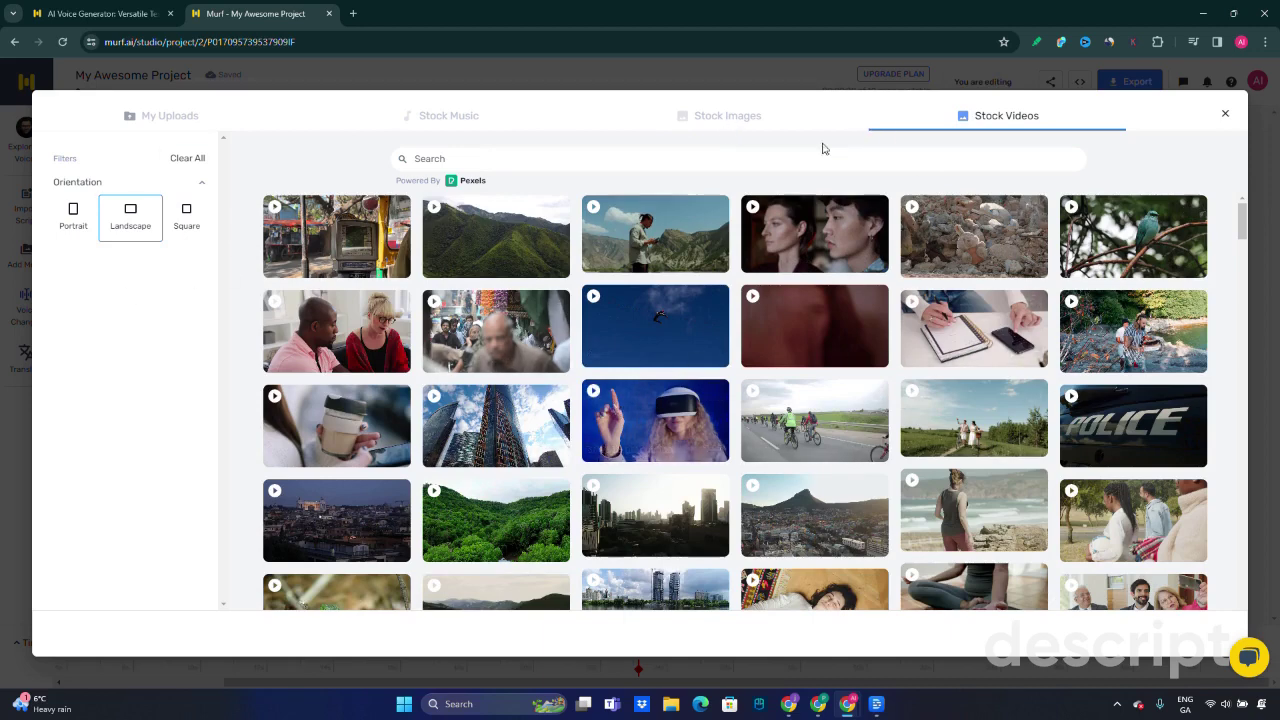
{"action": "left_click", "coordinate": [449, 118]}
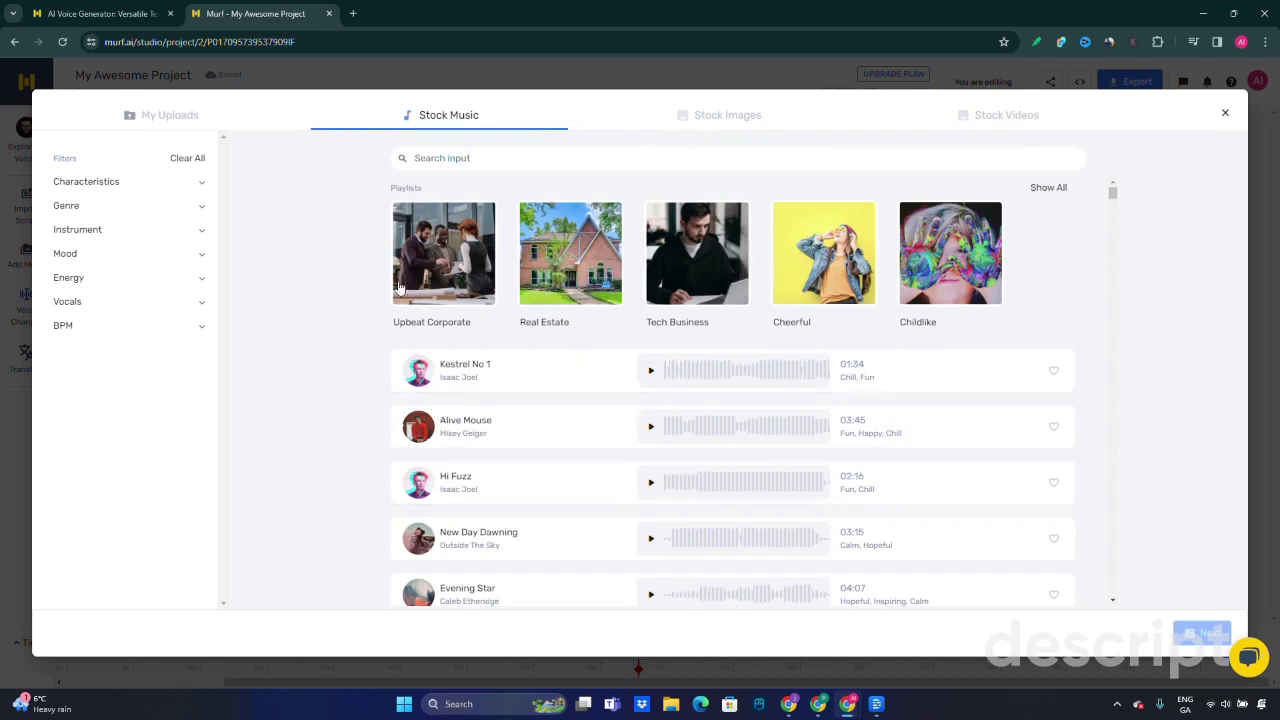
Step: Add the Kestrel No 1 stock track to the project timeline
{"action": "left_click", "coordinate": [480, 375]}
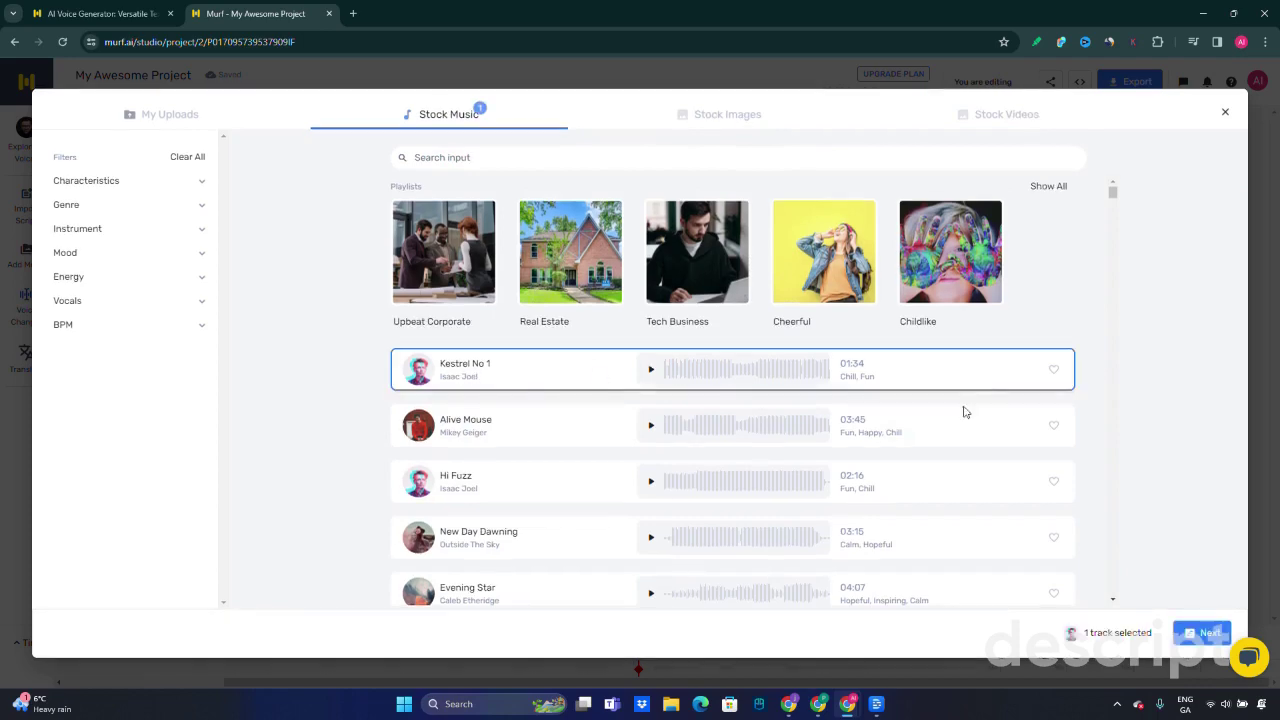
{"action": "left_click", "coordinate": [1202, 633]}
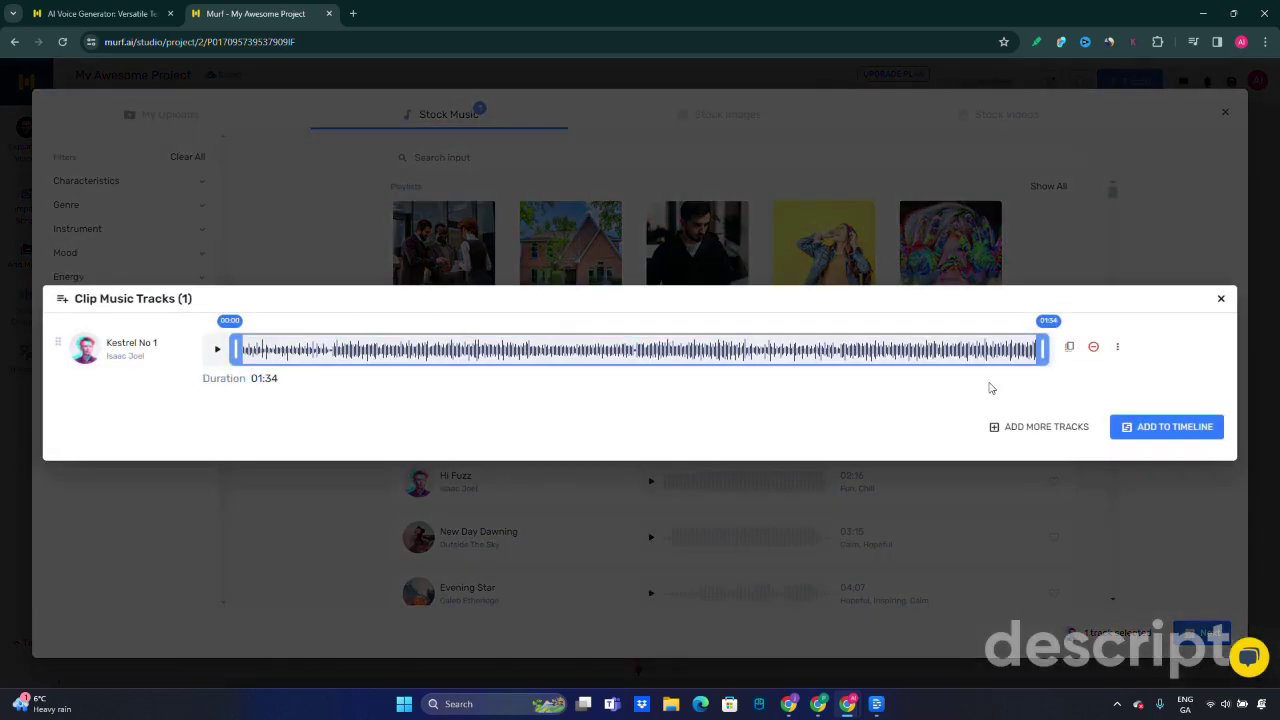
{"action": "left_click", "coordinate": [1160, 427]}
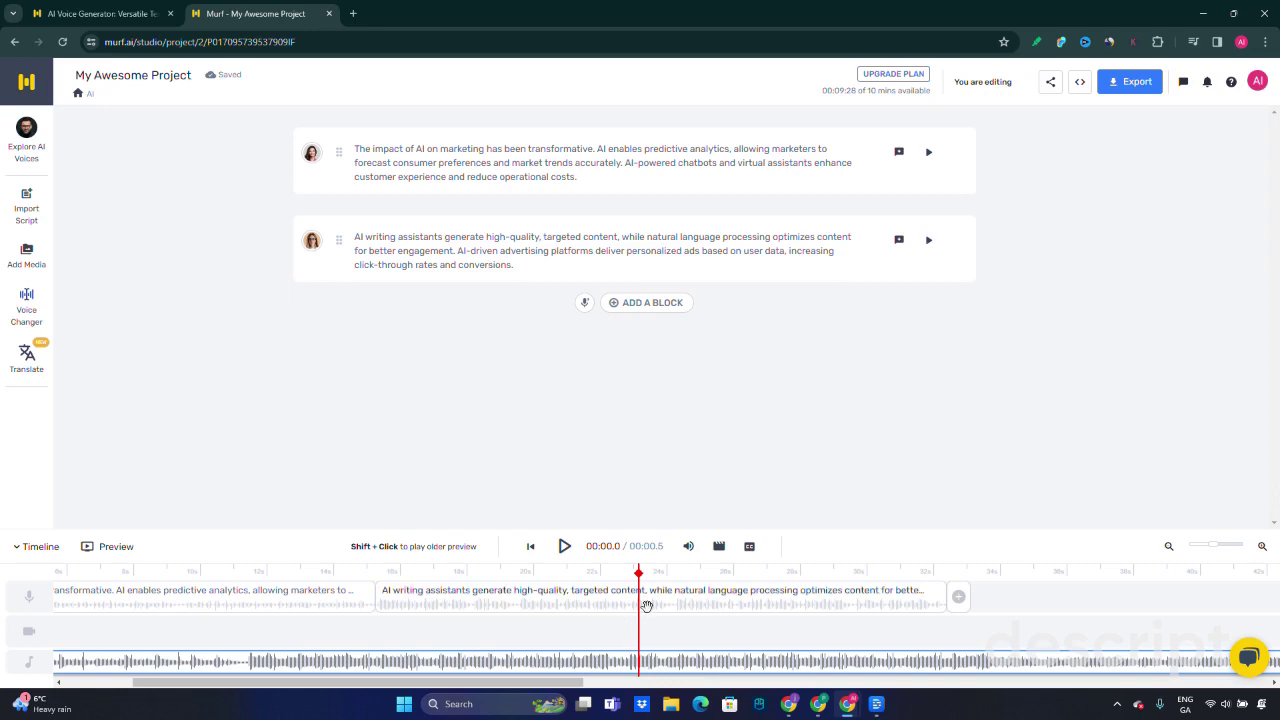
Step: Move the playhead back to the start and shorten the Kestrel No 1 clip's end
{"action": "left_click_drag", "start_coordinate": [638, 574], "coordinate": [18, 556]}
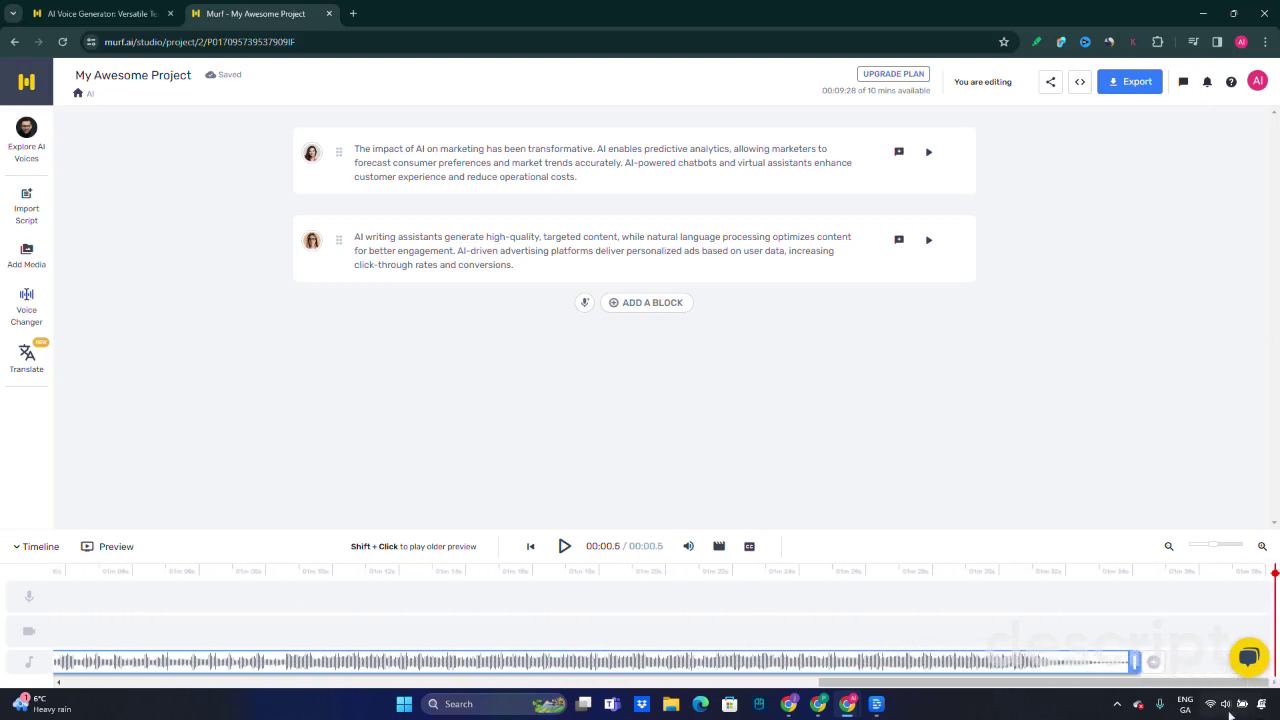
{"action": "left_click_drag", "start_coordinate": [1135, 661], "coordinate": [380, 638]}
{"action": "left_click_drag", "start_coordinate": [657, 686], "coordinate": [332, 684]}
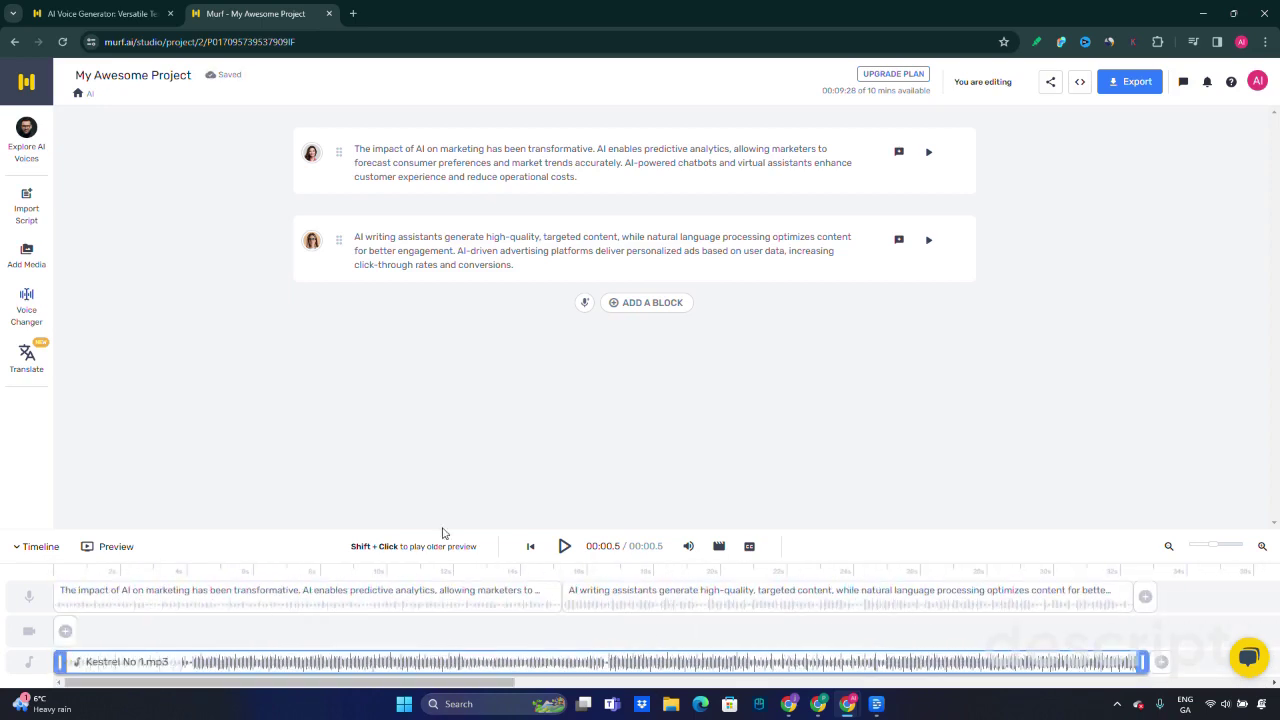
Step: Rewind to the start, build and play the project preview with music, then pause it partway
{"action": "left_click", "coordinate": [530, 546]}
{"action": "left_click", "coordinate": [565, 548]}
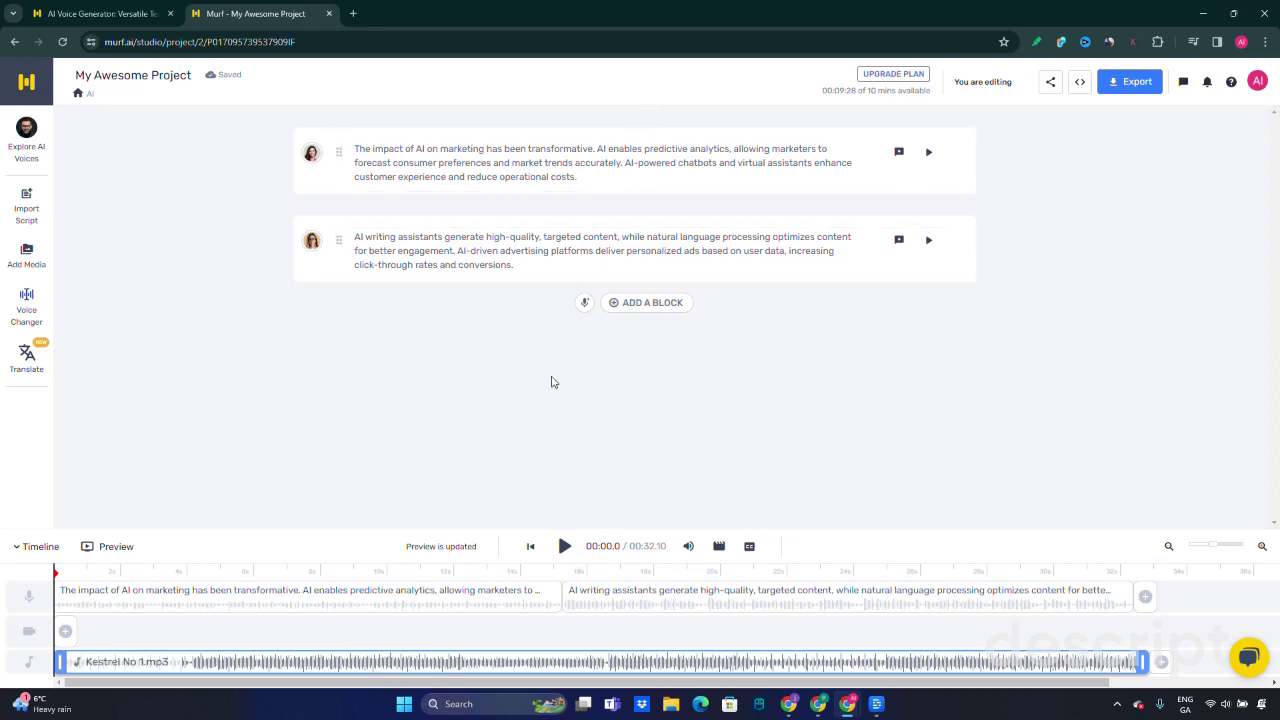
{"action": "left_click", "coordinate": [562, 547]}
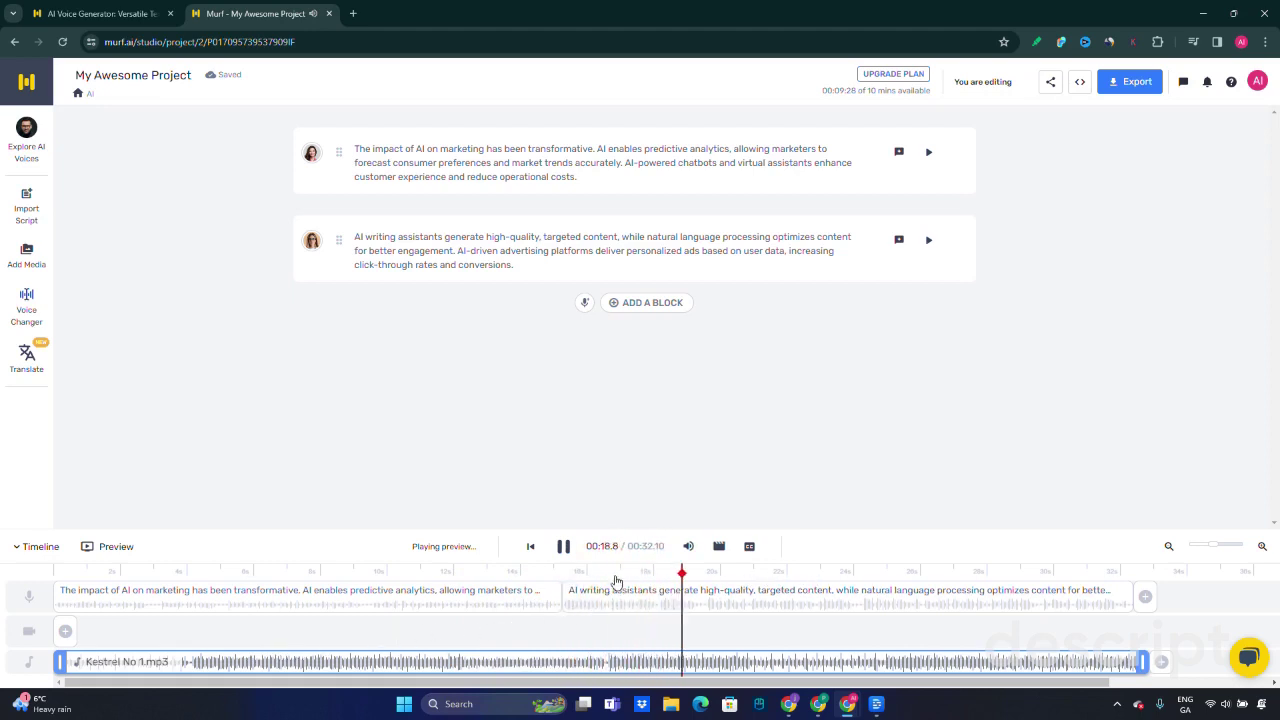
{"action": "left_click", "coordinate": [566, 547]}
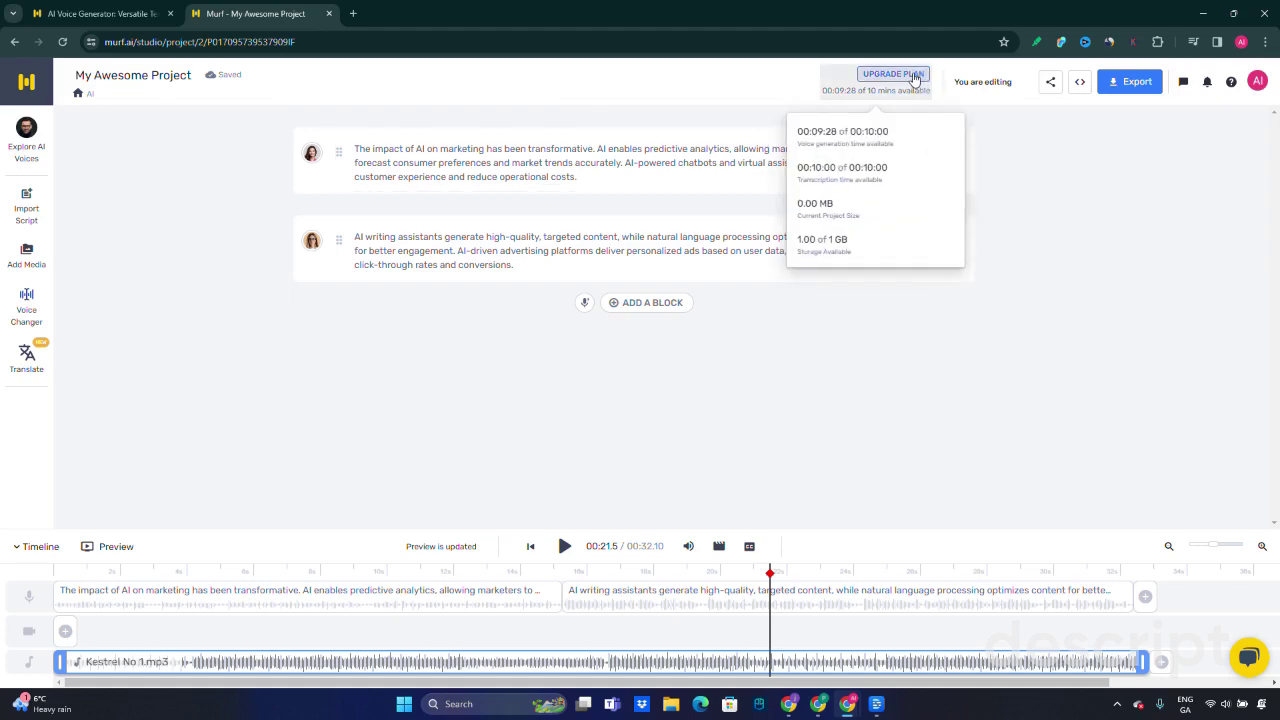
{"action": "left_click", "coordinate": [914, 78]}
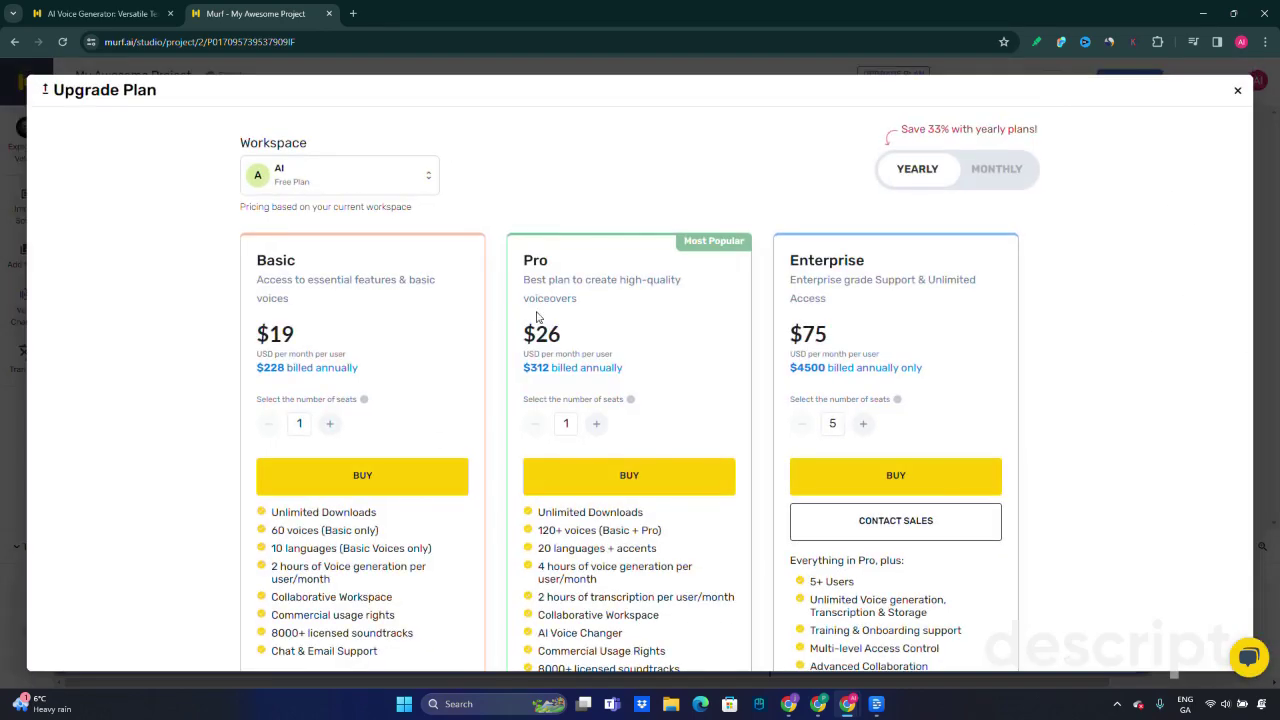
{"action": "scroll", "coordinate": [400, 165], "scroll_direction": "down", "scroll_amount": 2}
{"action": "scroll", "coordinate": [400, 170], "scroll_direction": "up", "scroll_amount": 2}
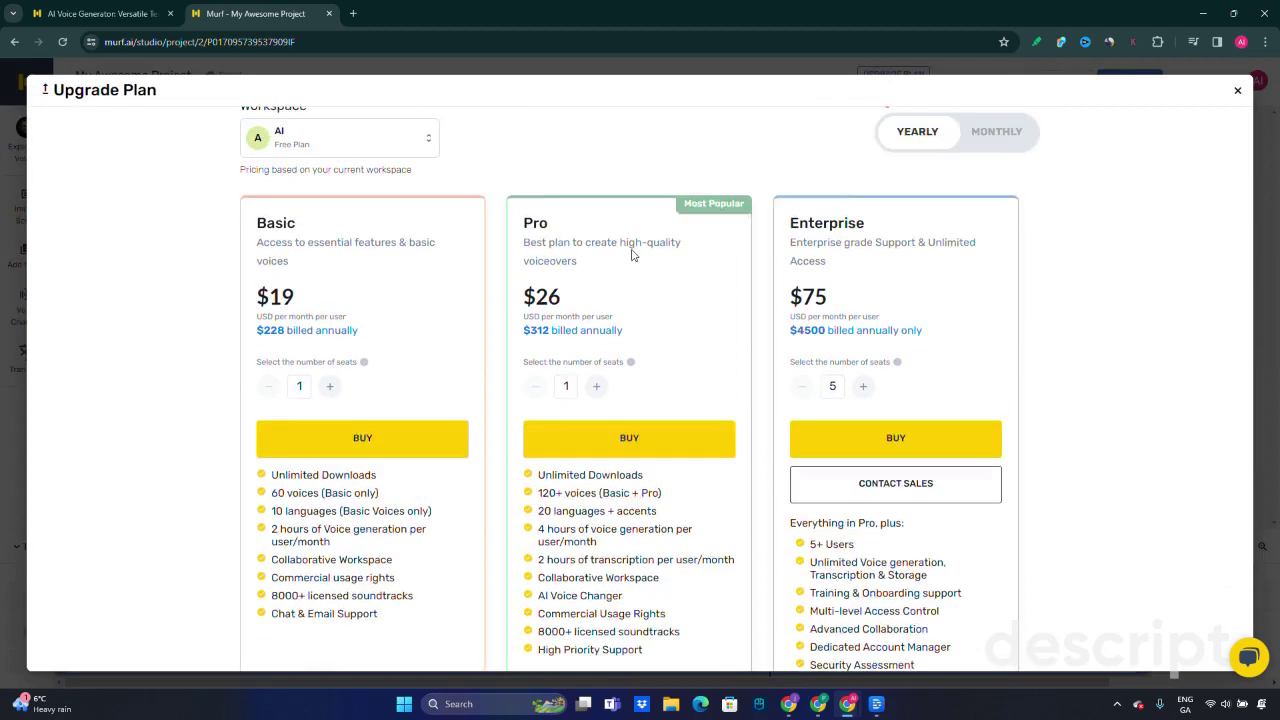
{"action": "left_click", "coordinate": [1010, 180]}
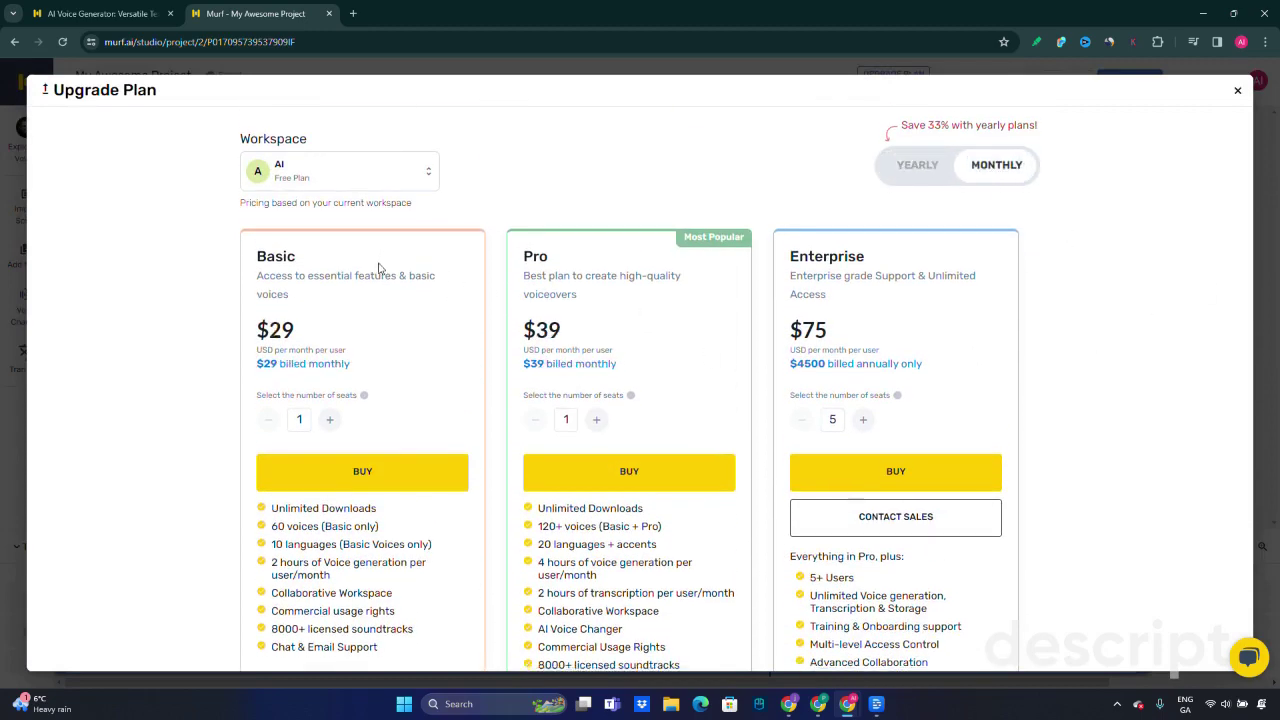
{"action": "scroll", "coordinate": [597, 292], "scroll_direction": "down", "scroll_amount": 1}
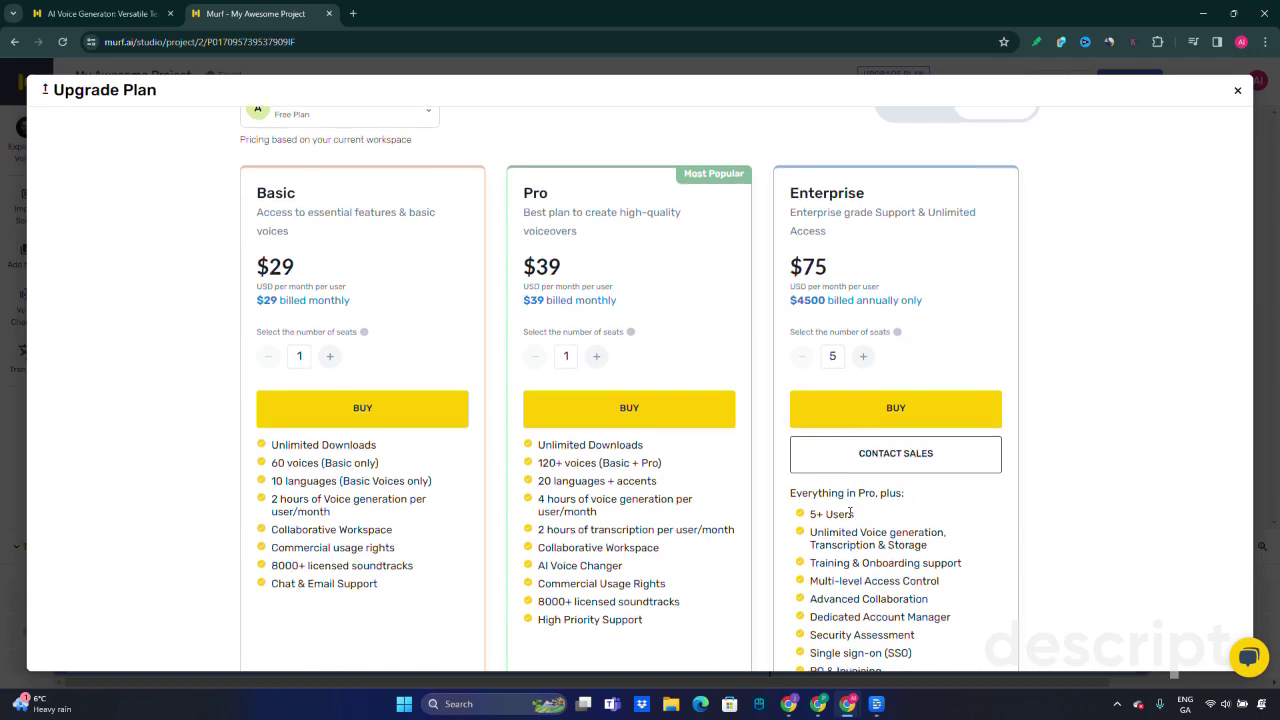
{"action": "scroll", "coordinate": [977, 475], "scroll_direction": "down", "scroll_amount": 1}
{"action": "scroll", "coordinate": [991, 413], "scroll_direction": "up", "scroll_amount": 2}
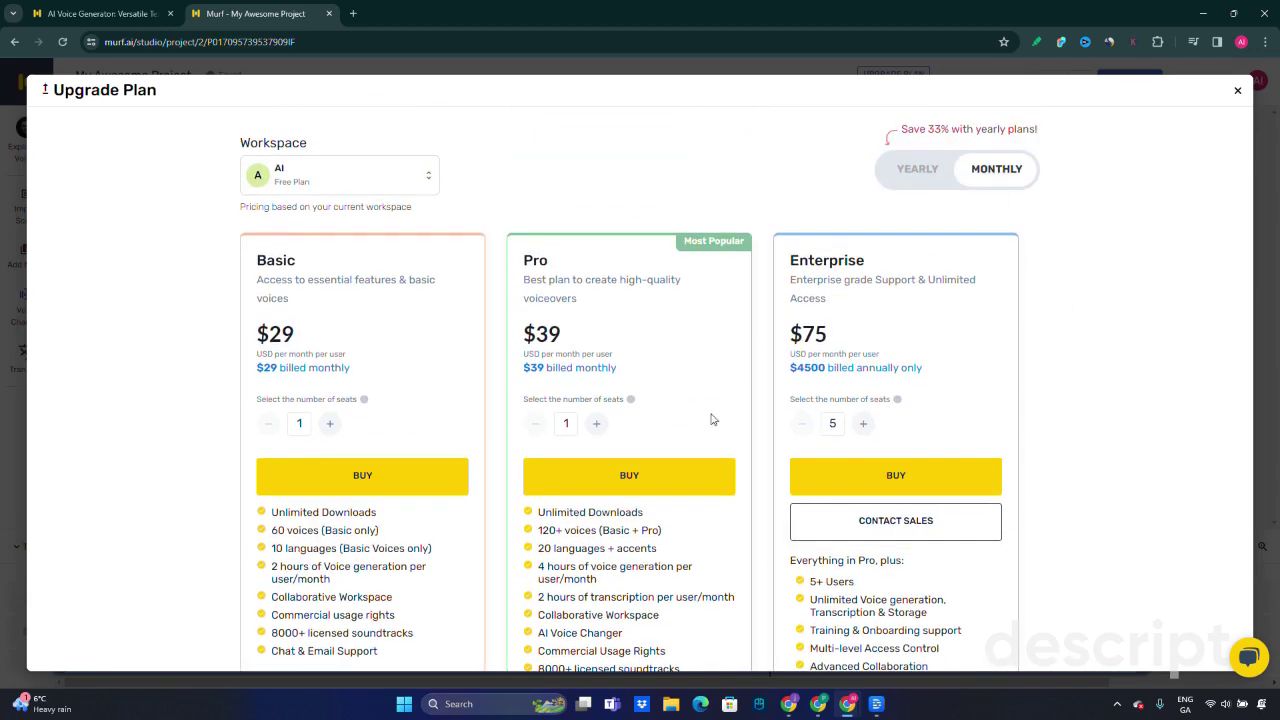
{"action": "scroll", "coordinate": [1088, 320], "scroll_direction": "down", "scroll_amount": 3}
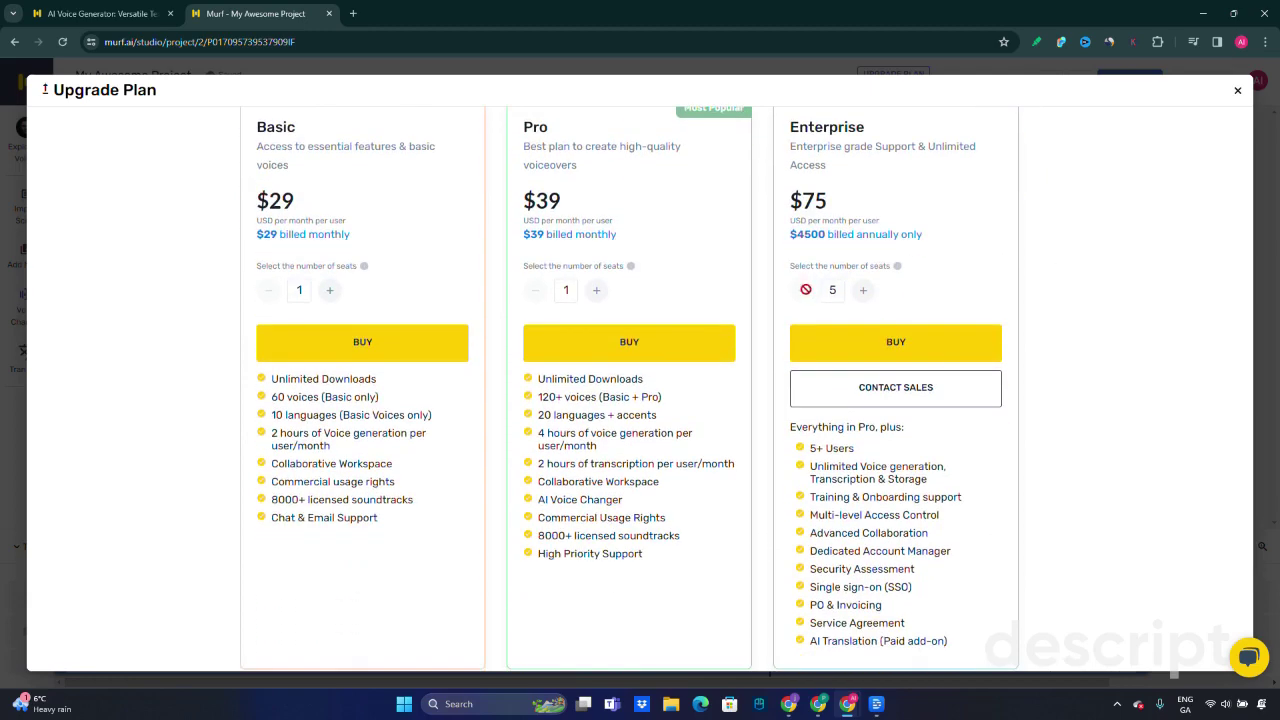
{"action": "scroll", "coordinate": [757, 394], "scroll_direction": "up", "scroll_amount": 3}
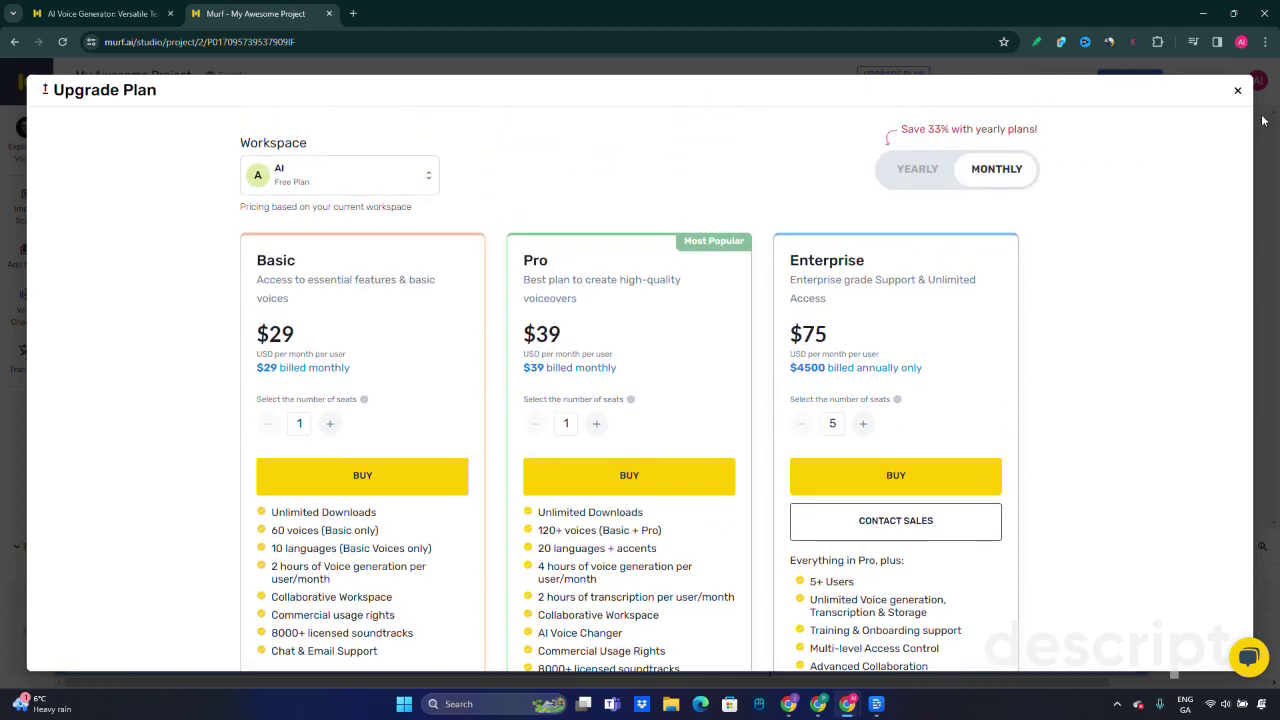
{"action": "left_click", "coordinate": [1237, 90]}
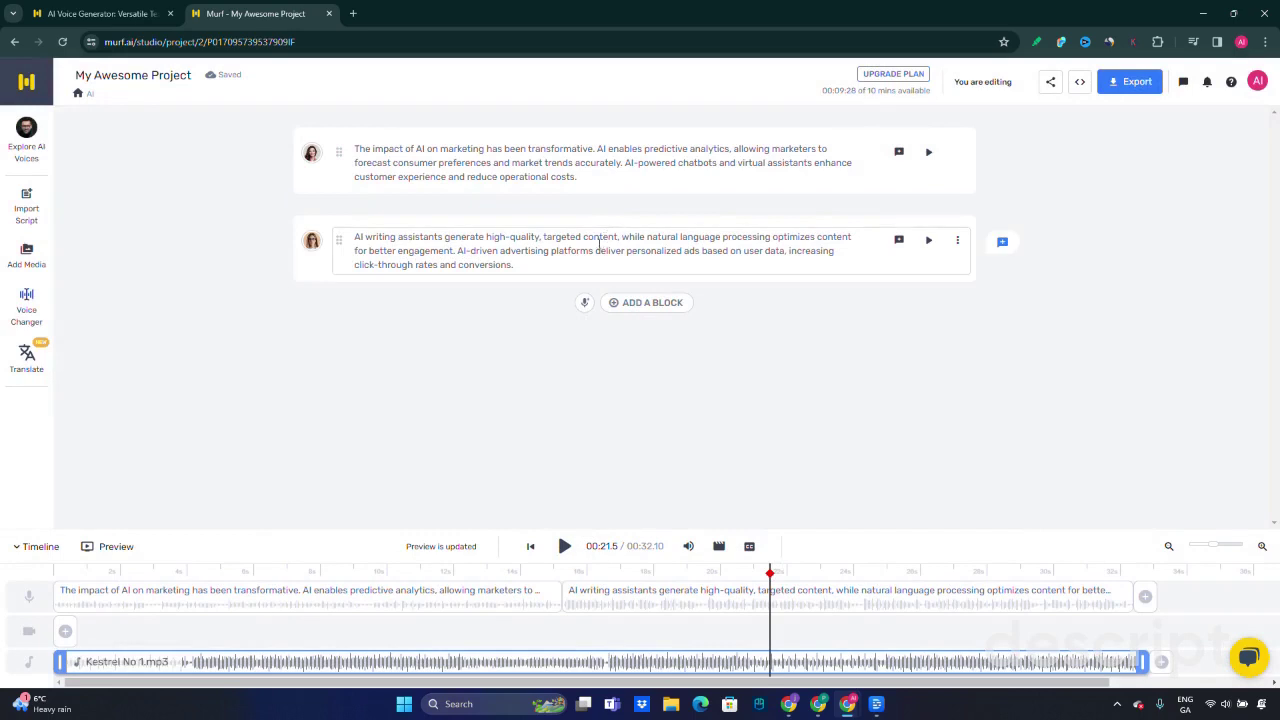